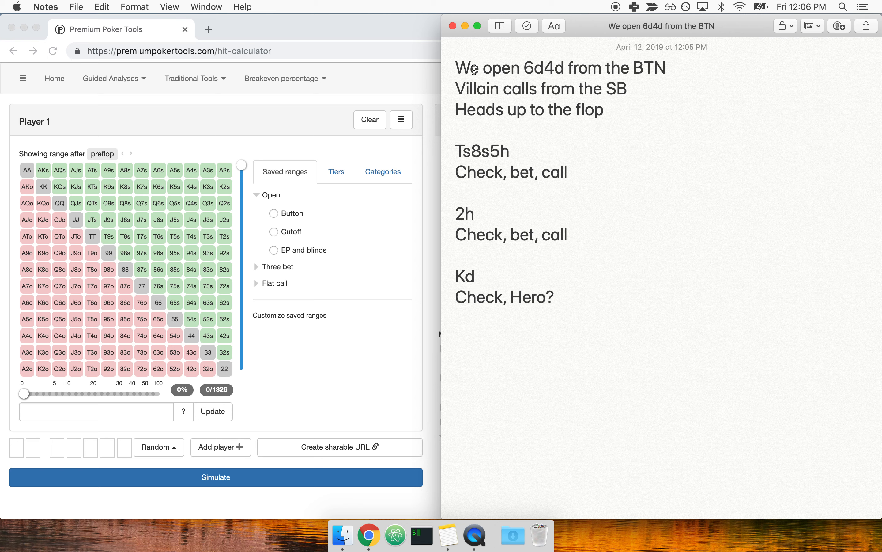
Step: Review the hand note's preflop, flop and turn lines, highlighting the key cards and actions
drag(474, 69, 643, 66)
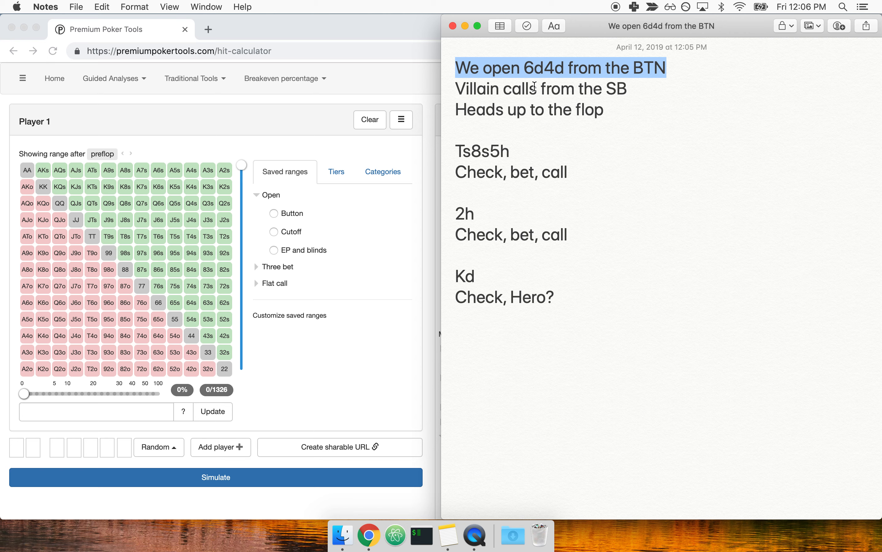
drag(458, 111, 606, 113)
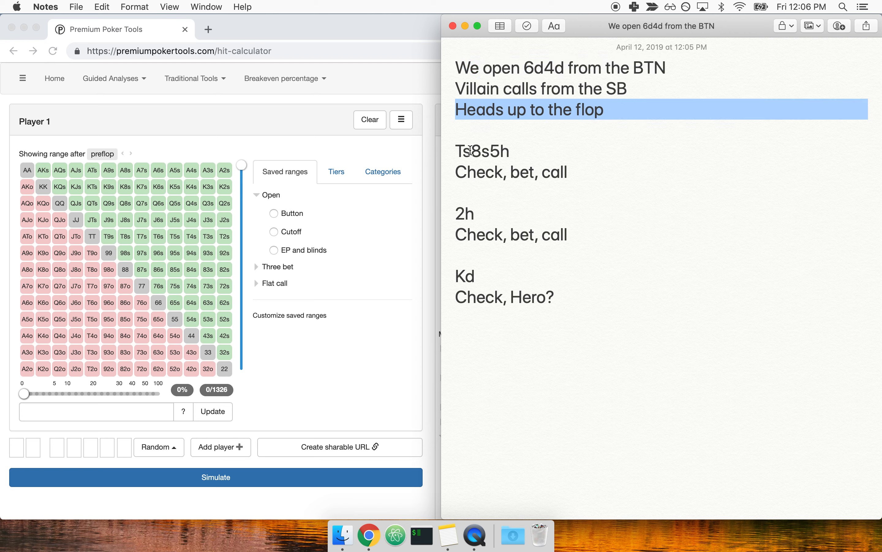
double_click(457, 151)
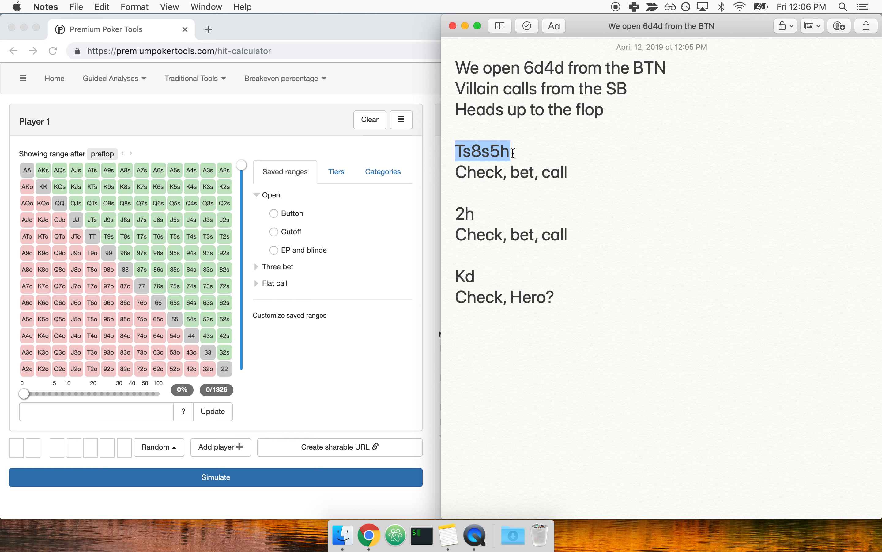
double_click(476, 176)
drag(476, 176, 557, 177)
double_click(469, 211)
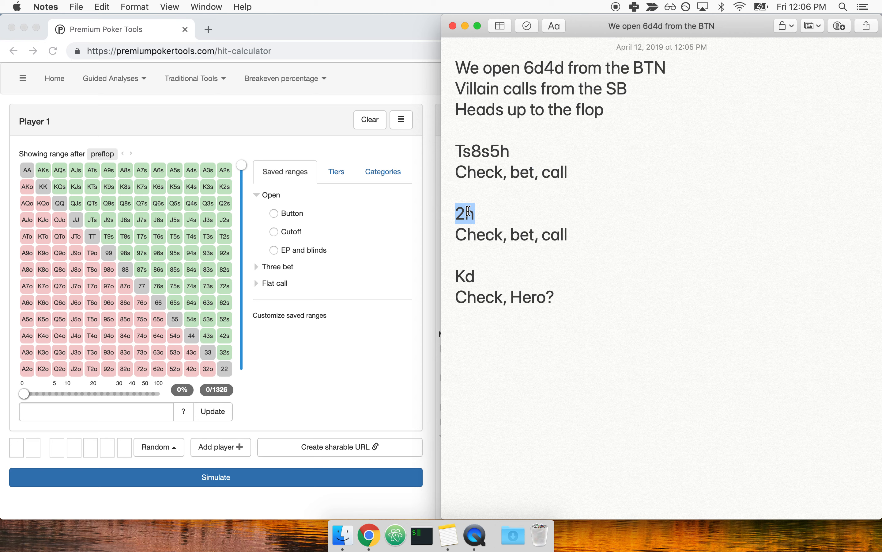
double_click(468, 233)
drag(468, 233, 554, 236)
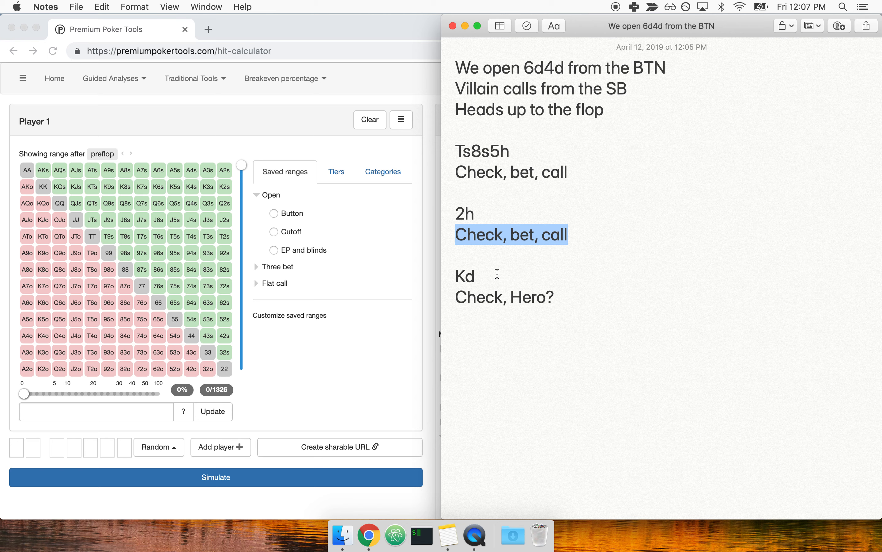
Step: Switch to Premium Poker Tools in Chrome and set the two dead hole cards to 6♦ and 4♦
click(375, 350)
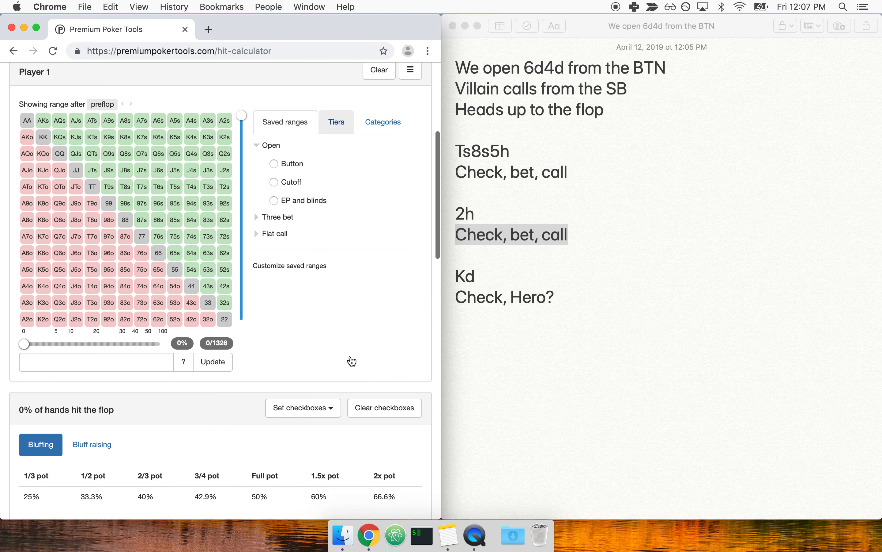
scroll(351, 357, down, 5)
scroll(350, 356, down, 2)
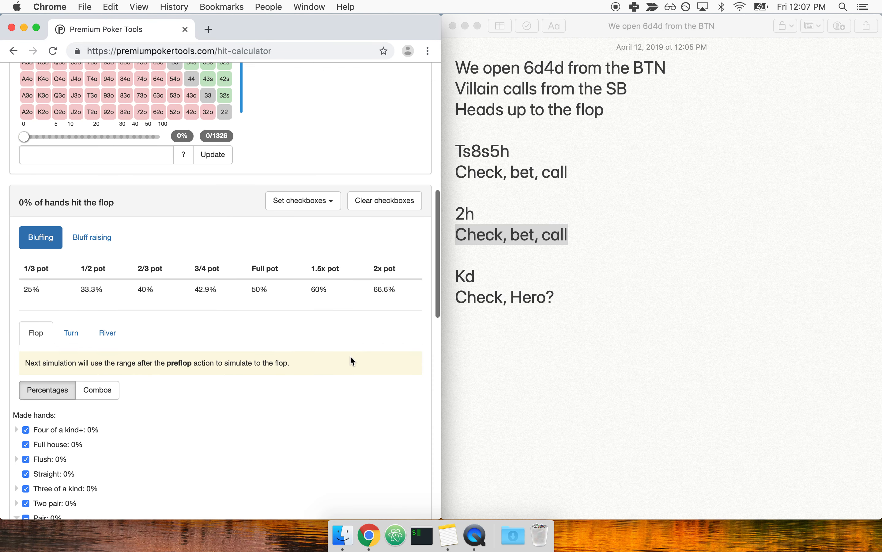
scroll(350, 356, up, 5)
scroll(351, 356, down, 20)
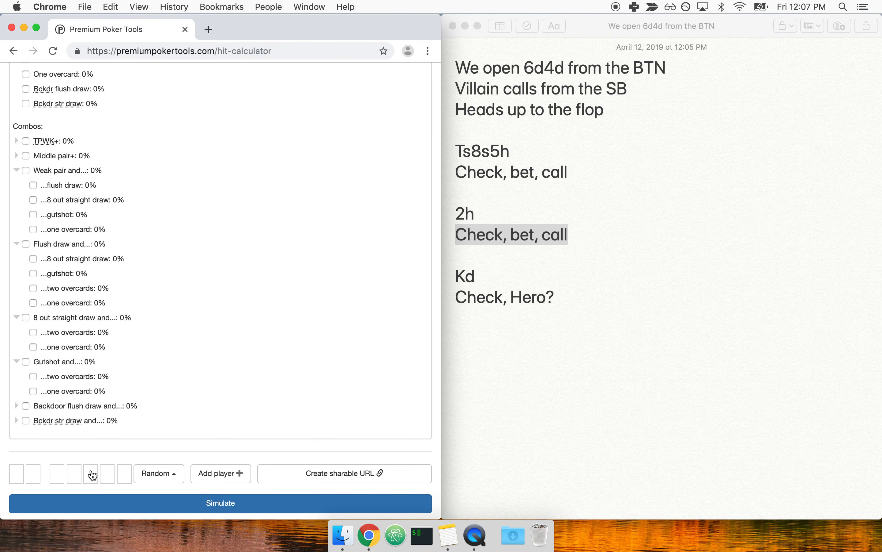
click(16, 478)
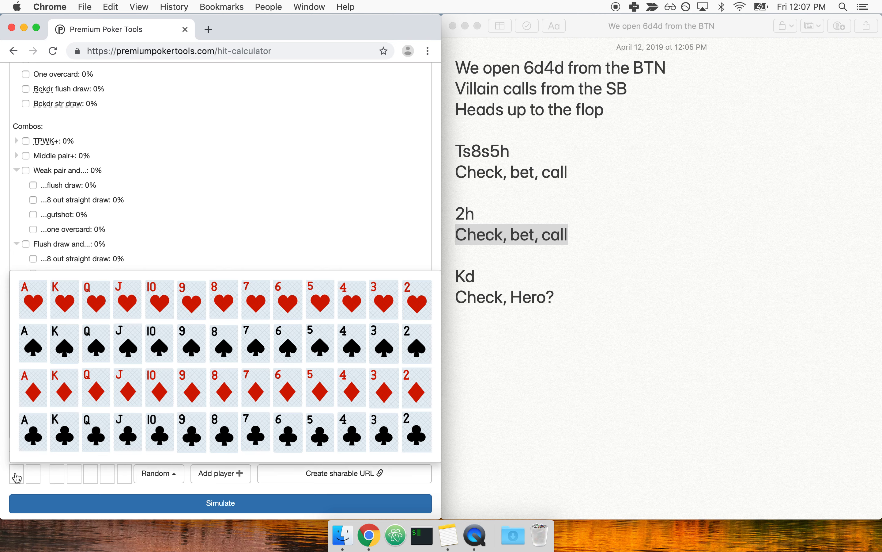
click(288, 392)
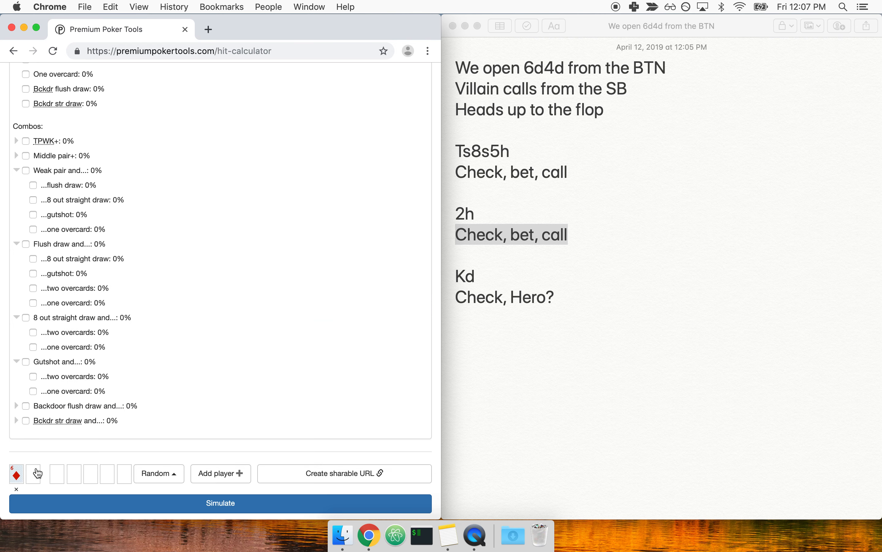
click(353, 394)
Step: Set the board cards to 10♠, 8♠, 5♥, 2♥ and K♦, and enlarge the browser window to the full screen width
click(58, 475)
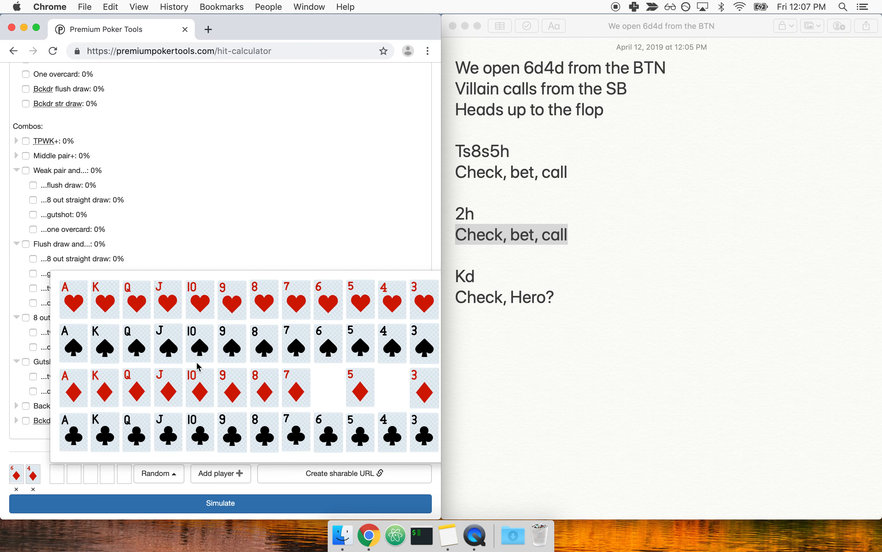
click(208, 357)
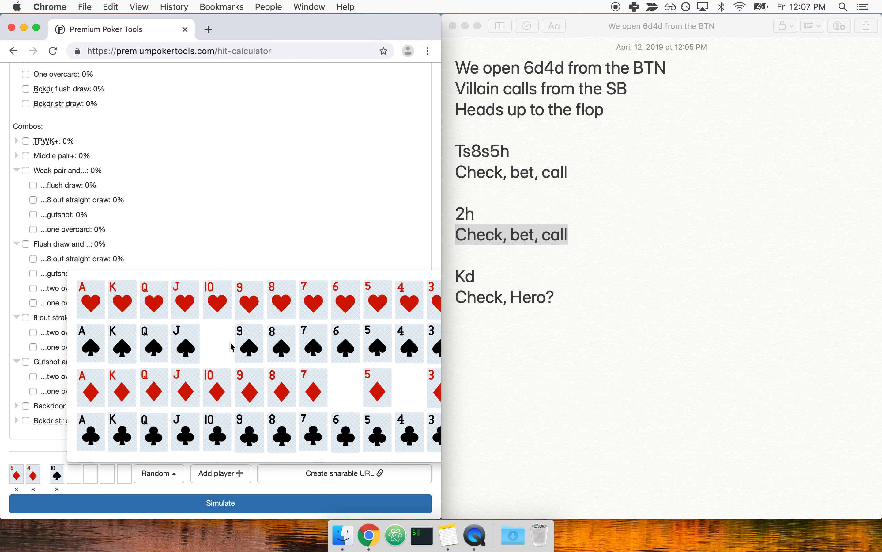
click(278, 344)
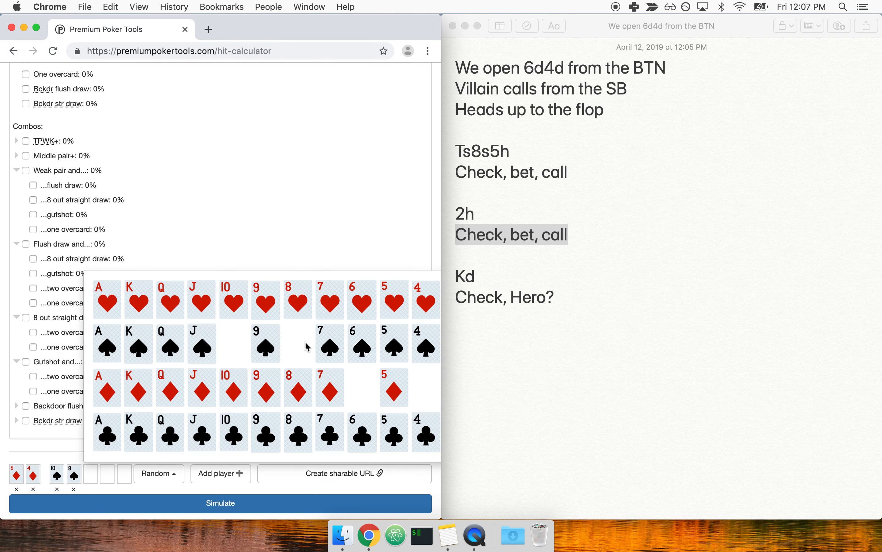
click(388, 296)
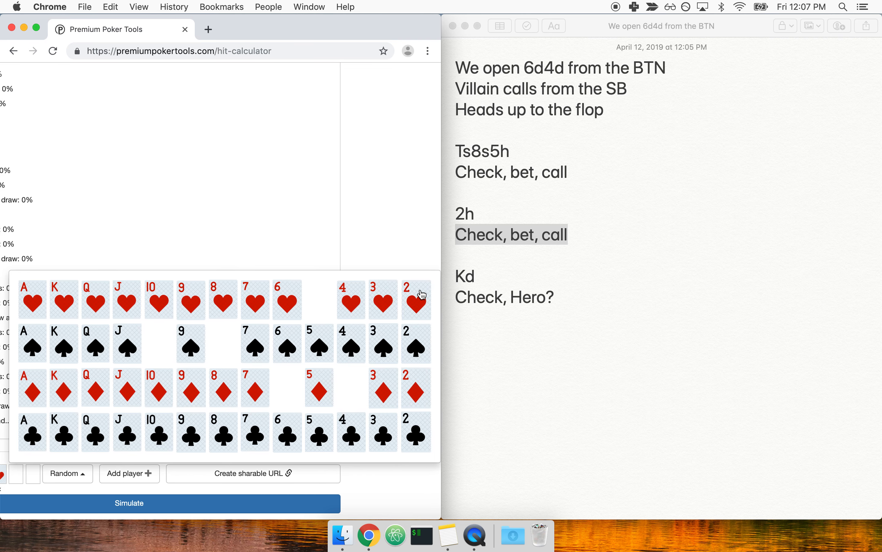
click(421, 295)
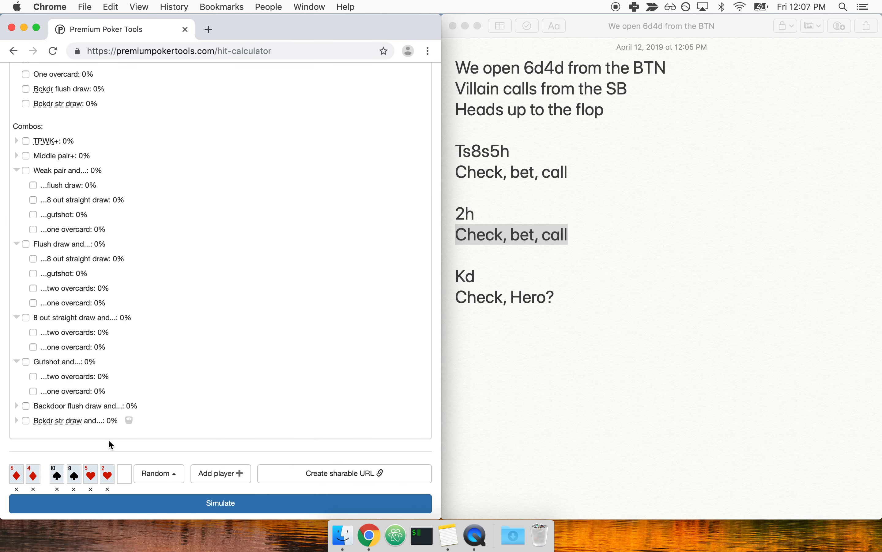
click(124, 480)
click(174, 390)
key(alt+super+f)
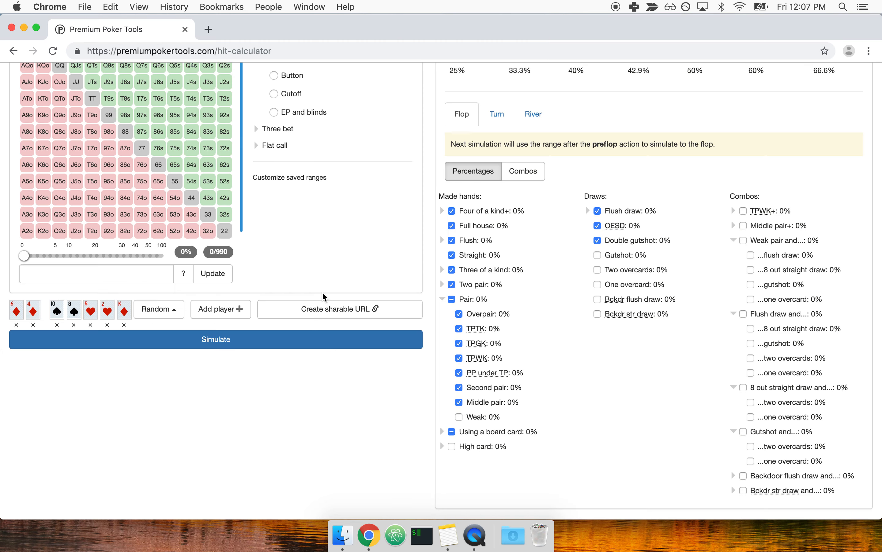
Step: Set Player 1's preflop range to the top 27.5% of hands and add the pocket pairs 33 and 22
scroll(322, 293, up, 5)
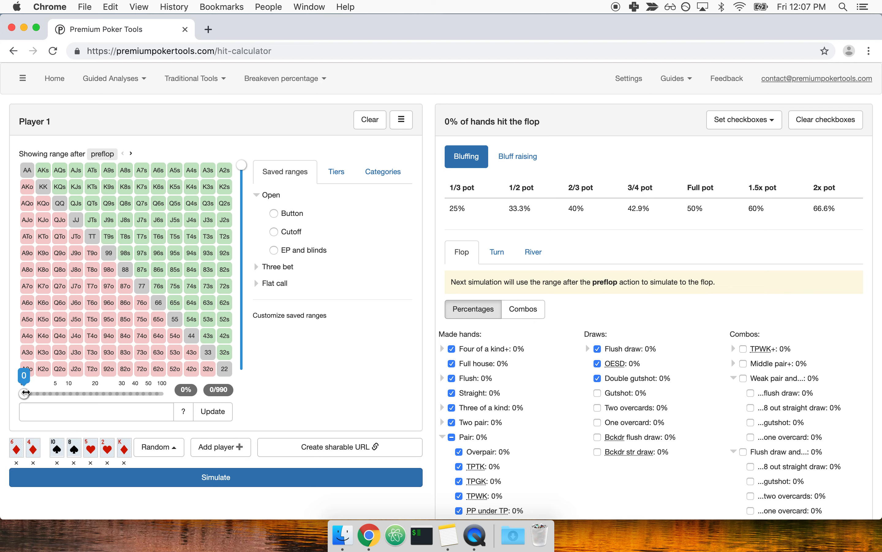
drag(24, 392, 107, 387)
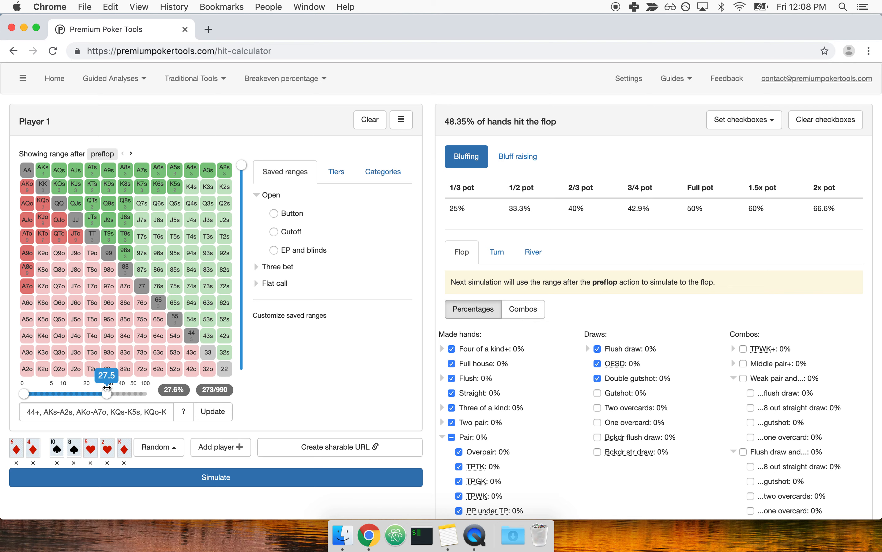
click(208, 353)
click(225, 369)
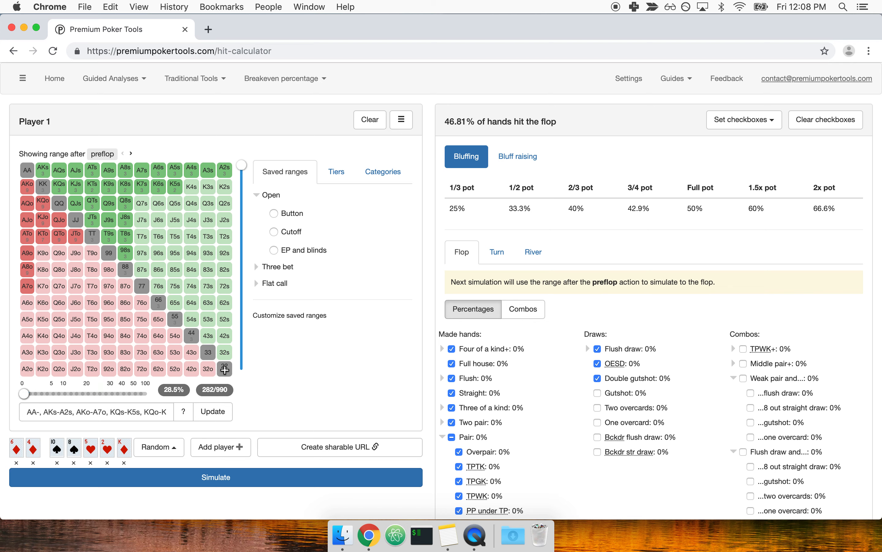
Step: Add the suited hands T7s, 97s, 87s, 86s, 76s, 65s and 54s to Player 1's preflop range
drag(142, 236, 142, 272)
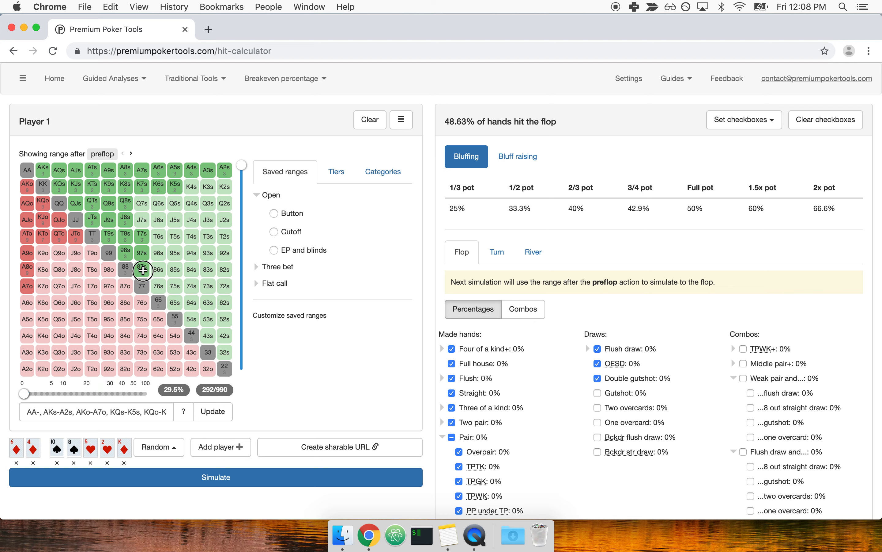
click(157, 285)
click(158, 270)
click(175, 302)
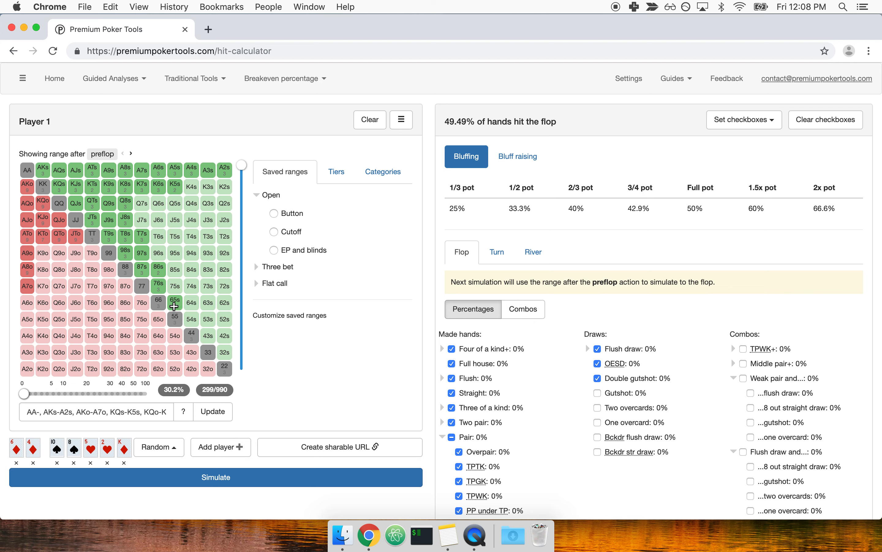
click(189, 322)
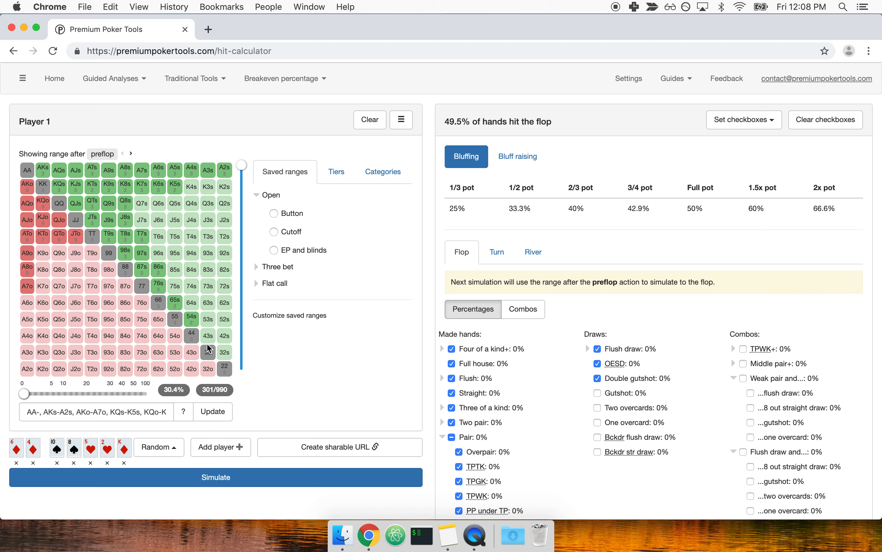
Step: Remove the premium hands AA, KK, QQ, AKs and AKo from Player 1's preflop range
click(27, 169)
click(33, 185)
click(43, 170)
click(43, 186)
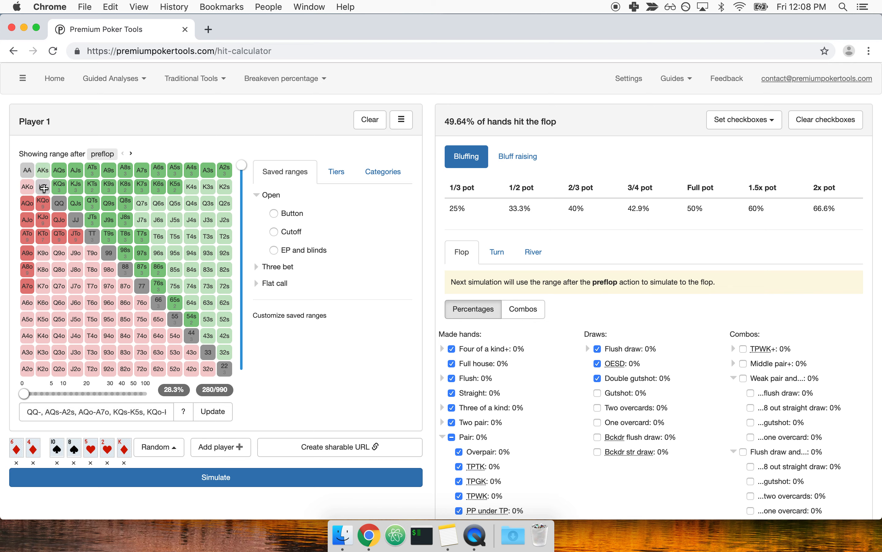
click(59, 203)
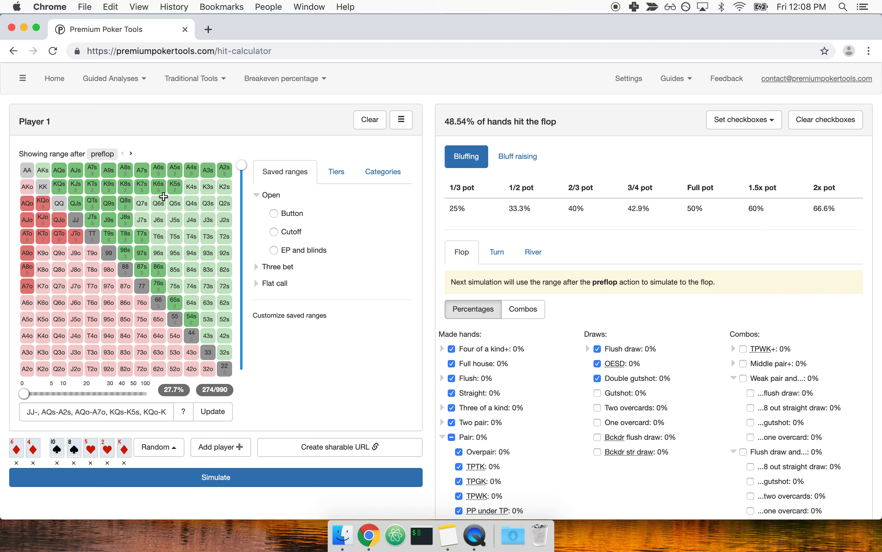
Step: Add Q7s, J7s, K4s, K3s, 96s, 75s, 64s, A6o and A5o to Player 1's preflop range
drag(142, 203, 142, 220)
drag(190, 186, 204, 185)
click(156, 252)
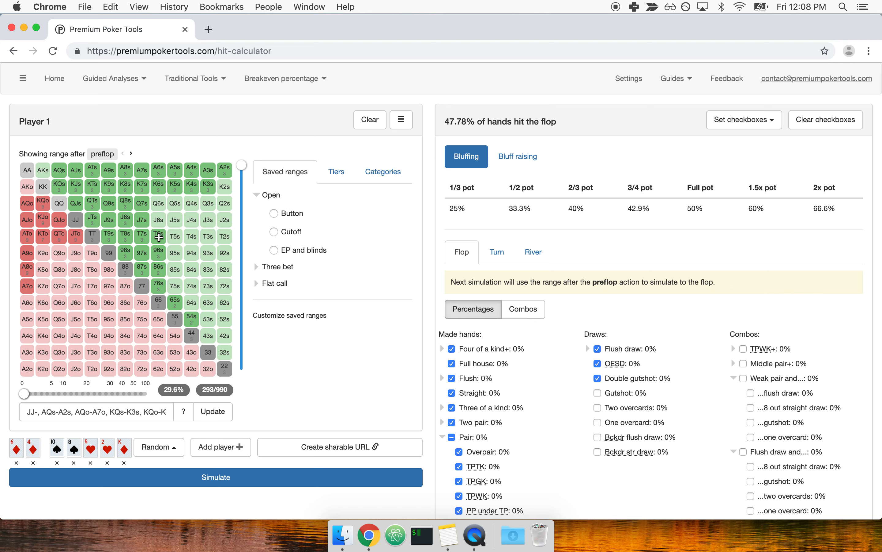
click(176, 285)
click(188, 308)
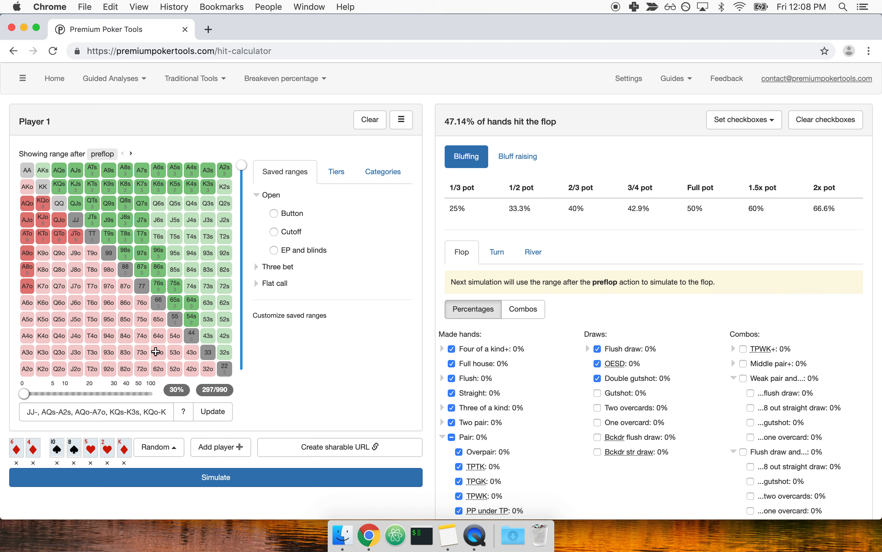
click(32, 310)
click(33, 314)
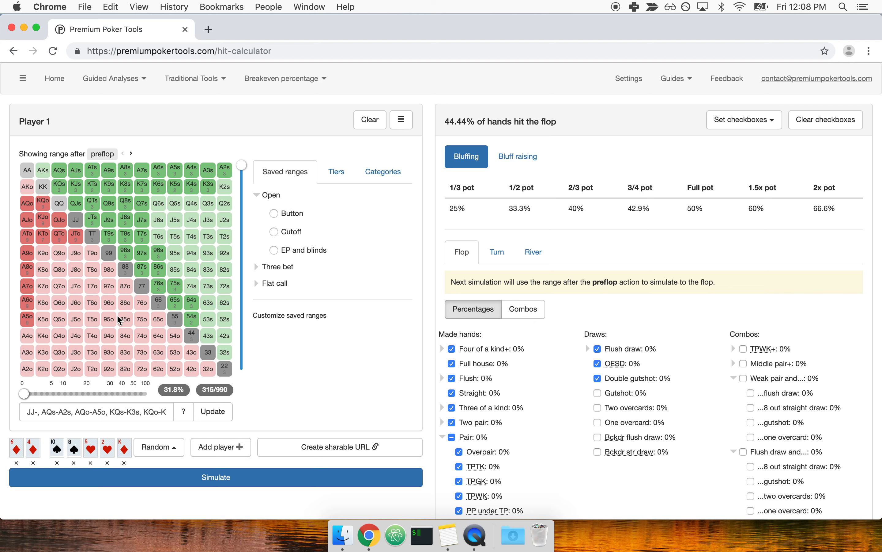
Step: Compare Player 1's range after the flop, turn and river actions, and return to the flop range
click(132, 155)
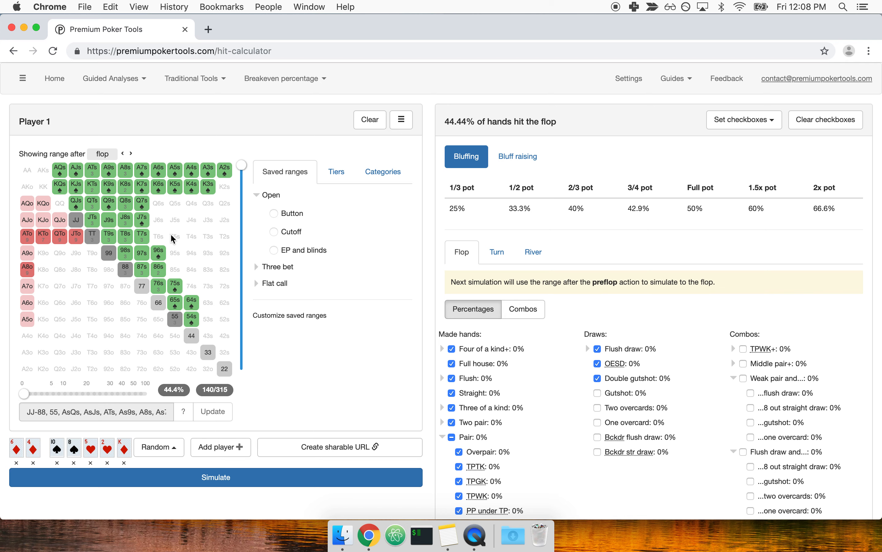
click(135, 155)
click(131, 154)
click(123, 154)
click(123, 154)
click(132, 153)
click(132, 153)
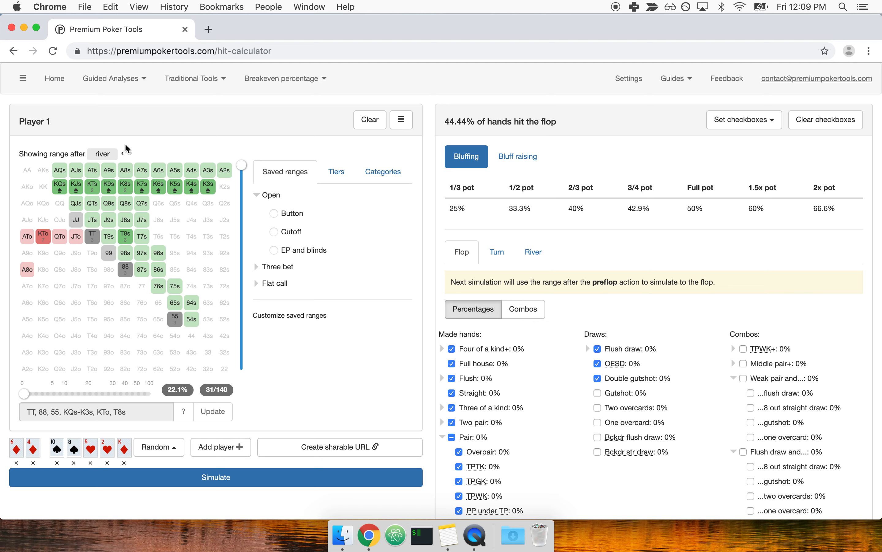
click(122, 153)
click(123, 154)
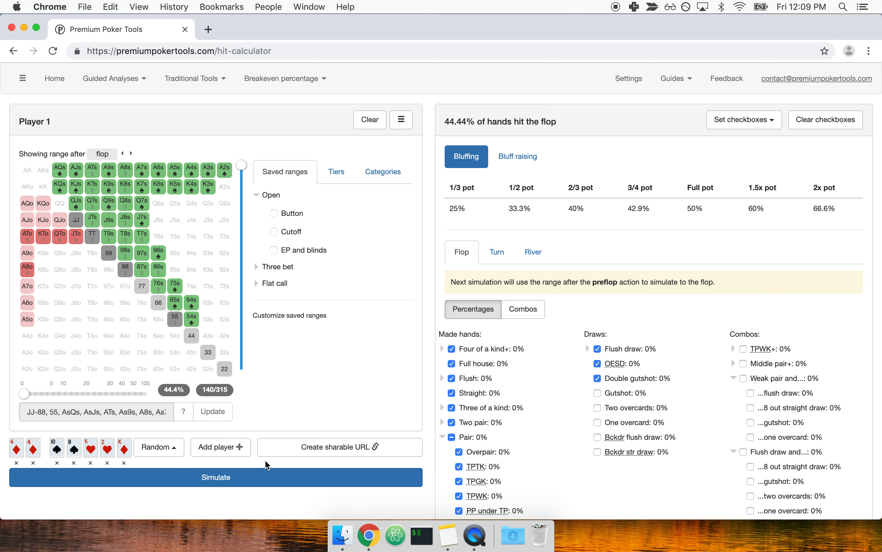
Step: Run the simulation and examine the flop breakdown of made hands and draws, including the weak pairs
click(221, 478)
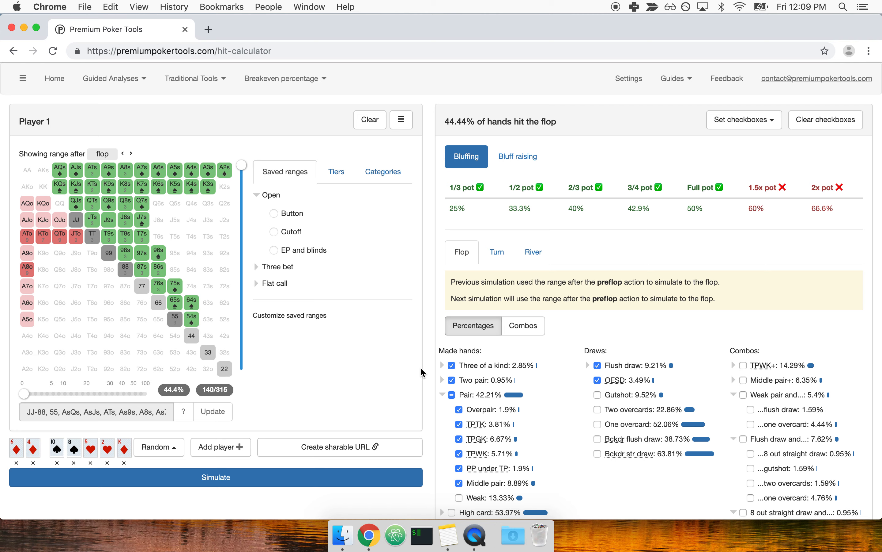
scroll(465, 372, down, 2)
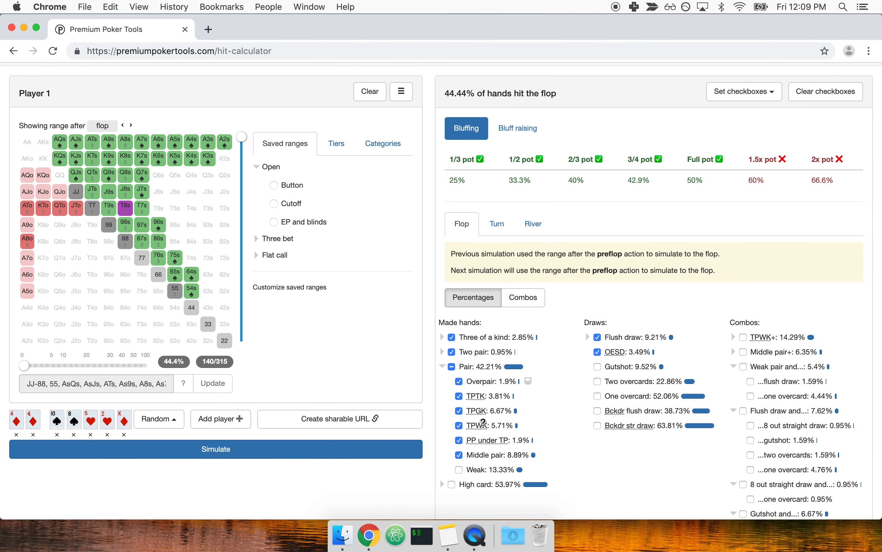
mouse_move(479, 441)
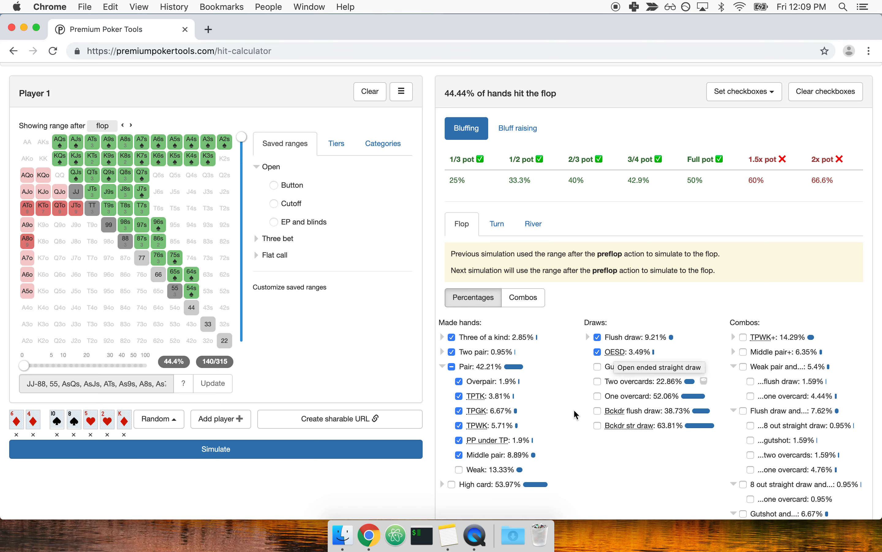
scroll(570, 419, down, 1)
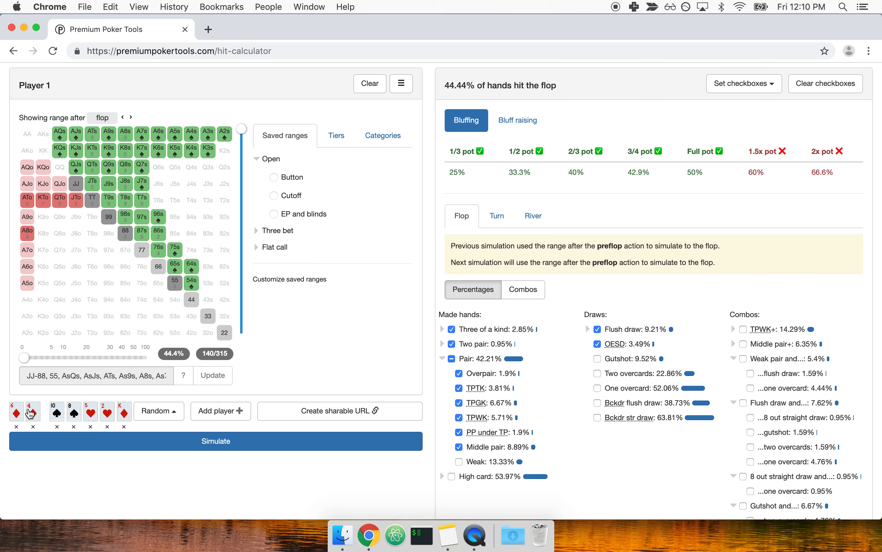
mouse_move(476, 465)
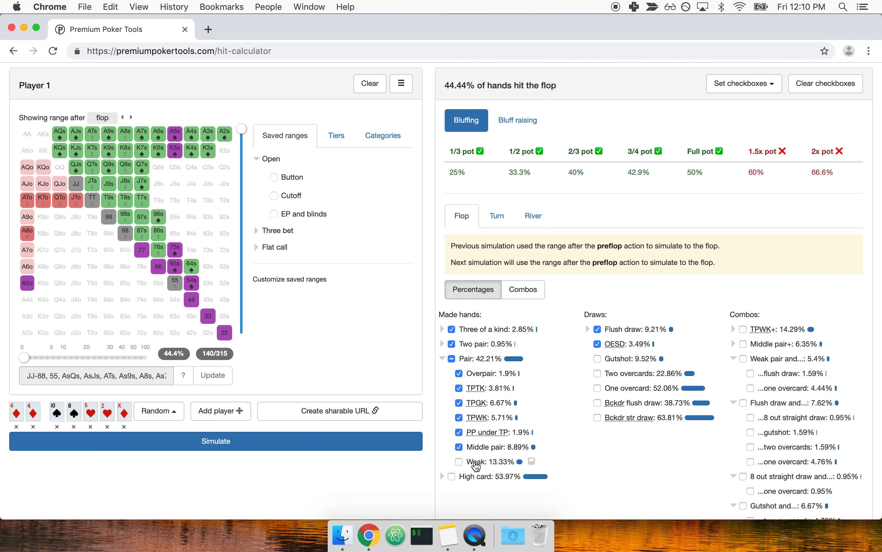
Step: Include weak pairs and gutshots with two overcards or one overcard among Player 1's flop continuing hands
click(476, 461)
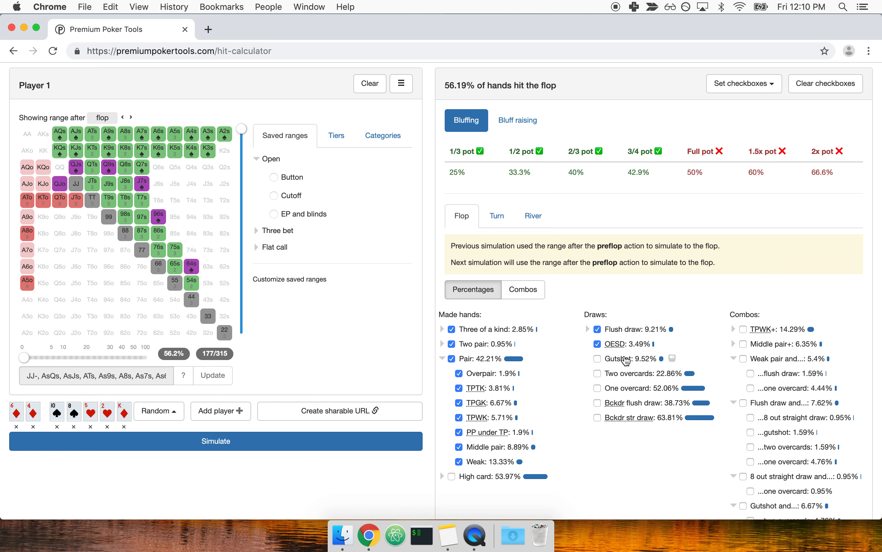
scroll(666, 463, down, 2)
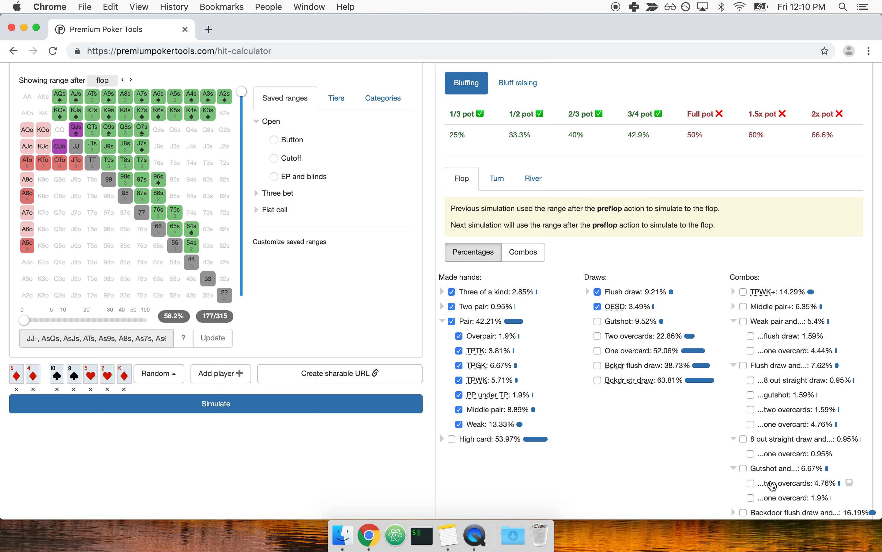
click(773, 484)
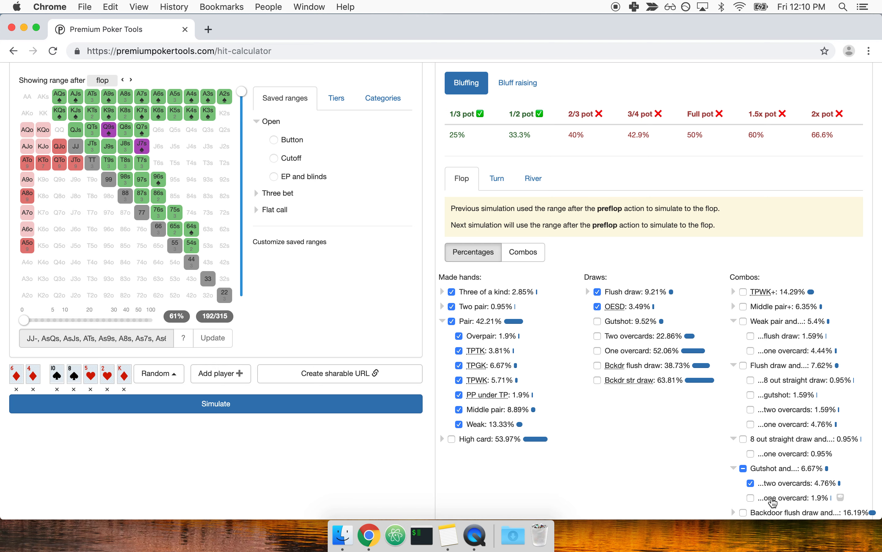
click(773, 502)
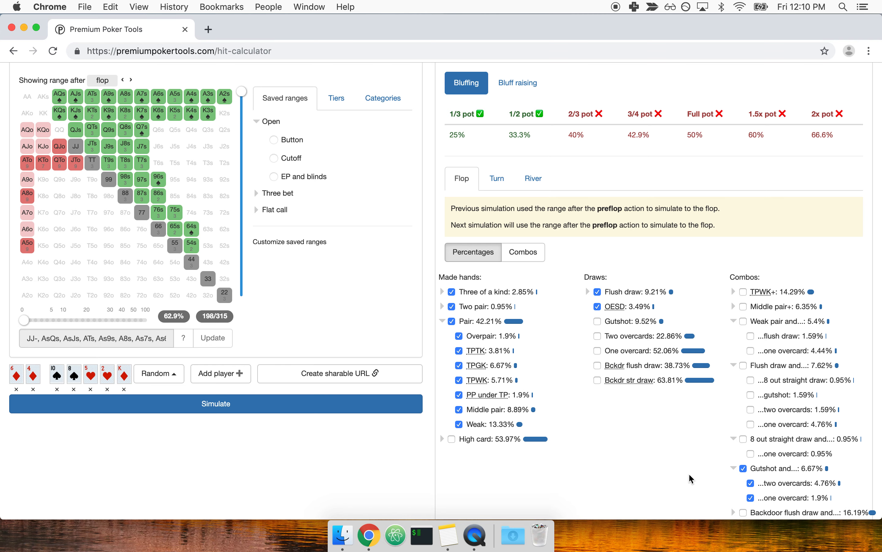
Step: Manually add all AQo, AQs, AJs and AJo combos to Player 1's range after the flop
scroll(692, 476, up, 2)
scroll(695, 480, down, 1)
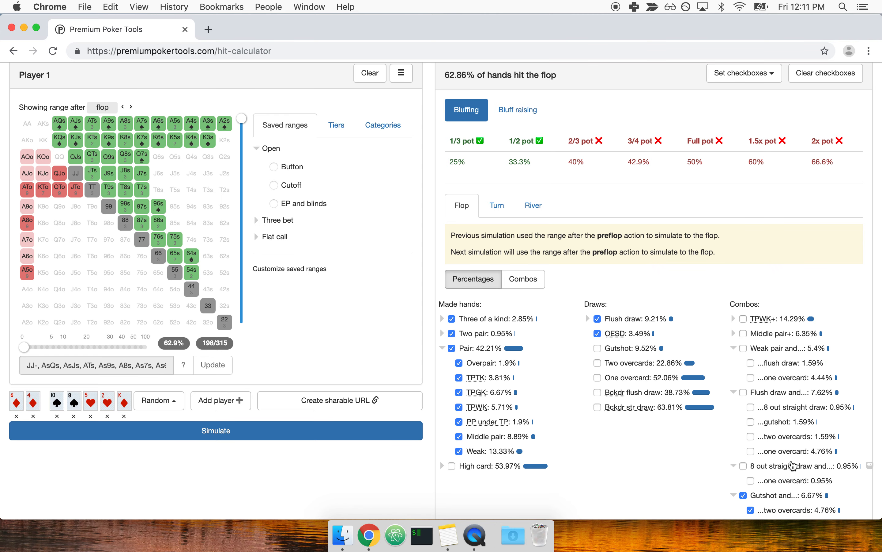
scroll(791, 460, down, 5)
scroll(788, 448, up, 6)
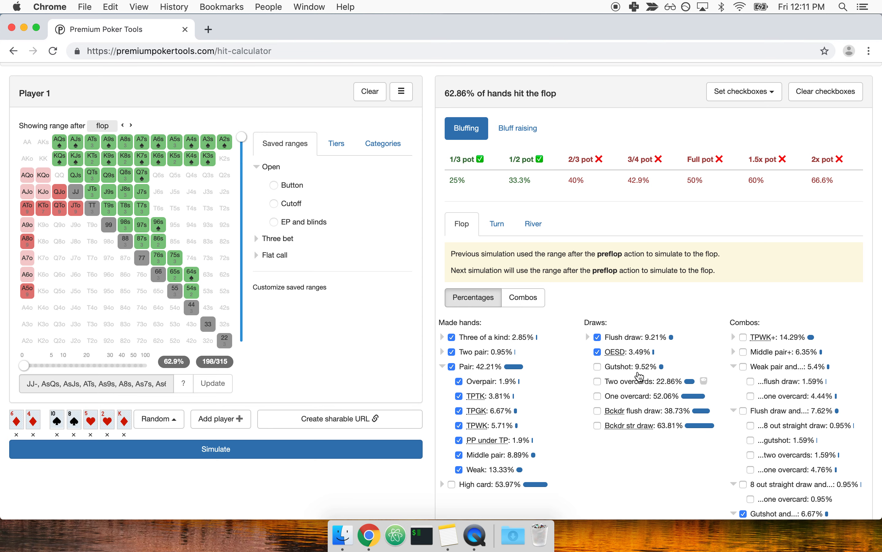
mouse_move(637, 385)
click(32, 178)
click(60, 140)
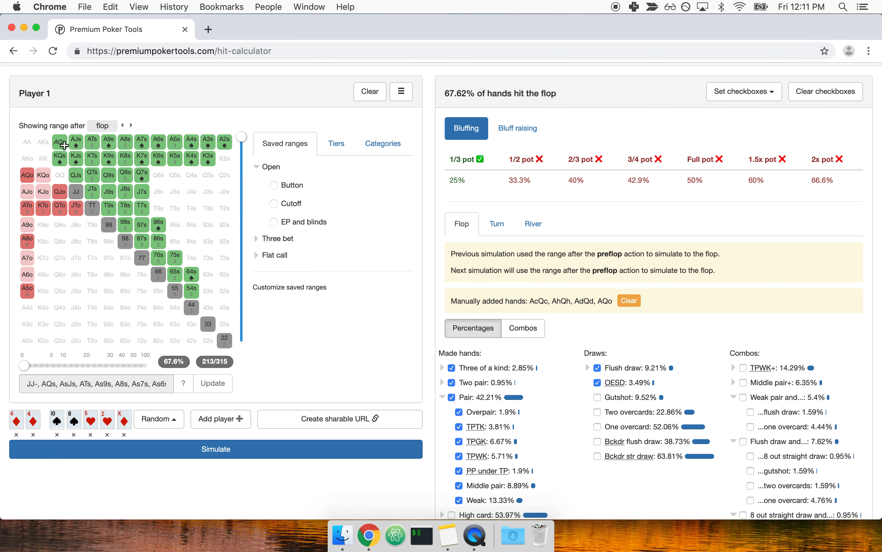
click(71, 145)
click(27, 192)
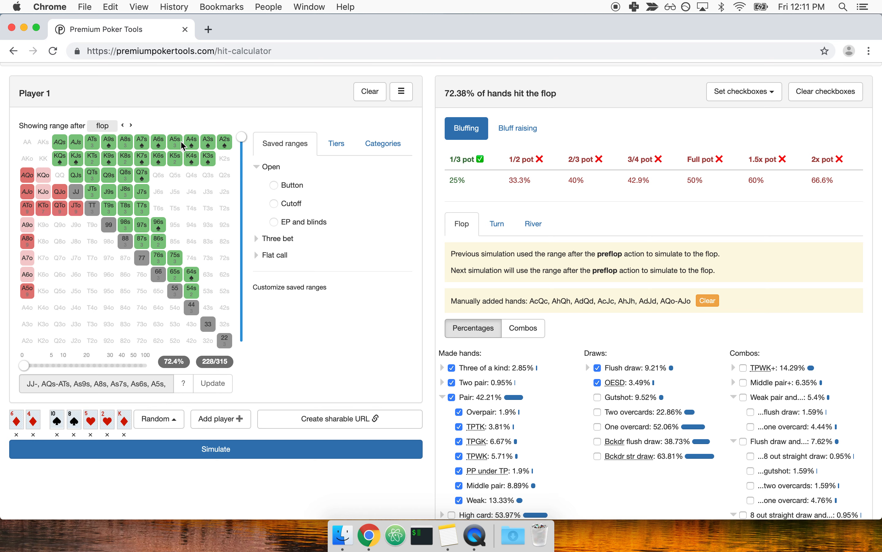
Step: Show Player 1's range after the turn and run the simulation for the turn breakdown
click(132, 126)
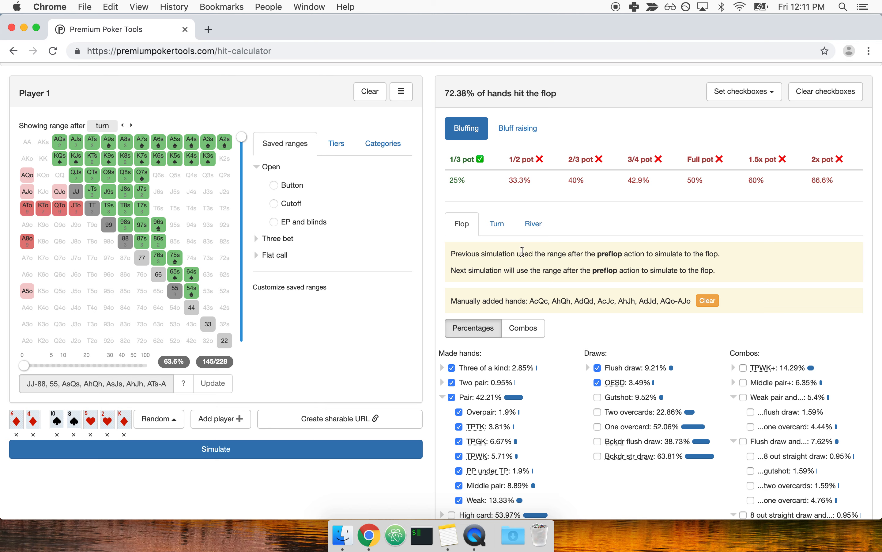
click(504, 230)
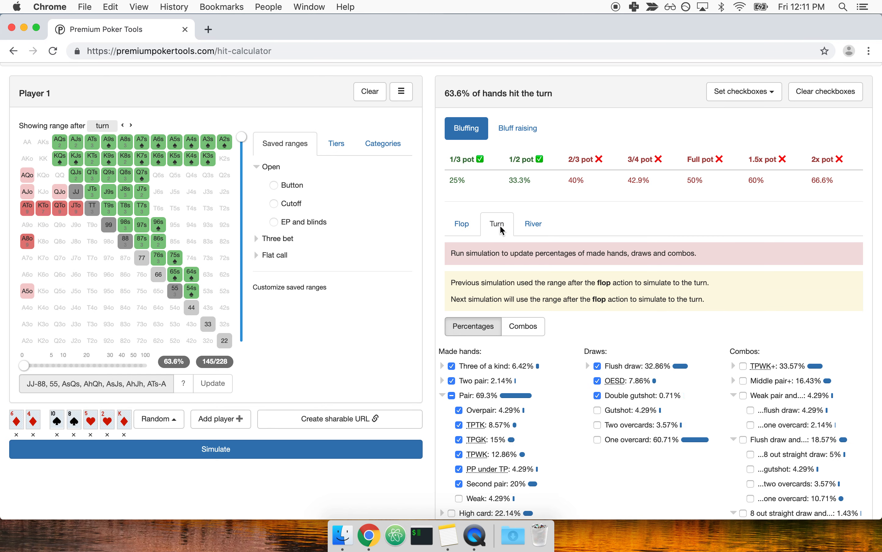
click(327, 459)
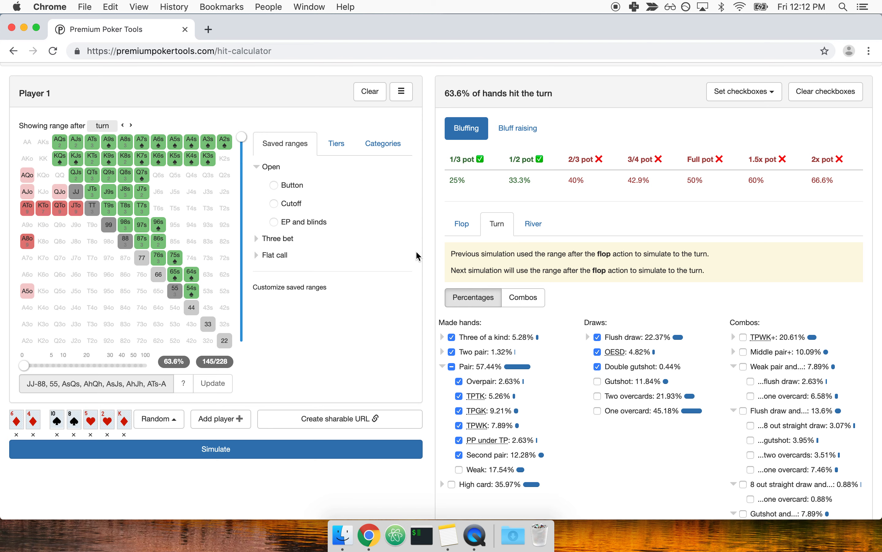
Step: Review the turn's pairs and draws, and include weak pairs with one overcard among the continuing hands
mouse_move(480, 382)
mouse_move(472, 440)
mouse_move(474, 473)
scroll(571, 449, down, 3)
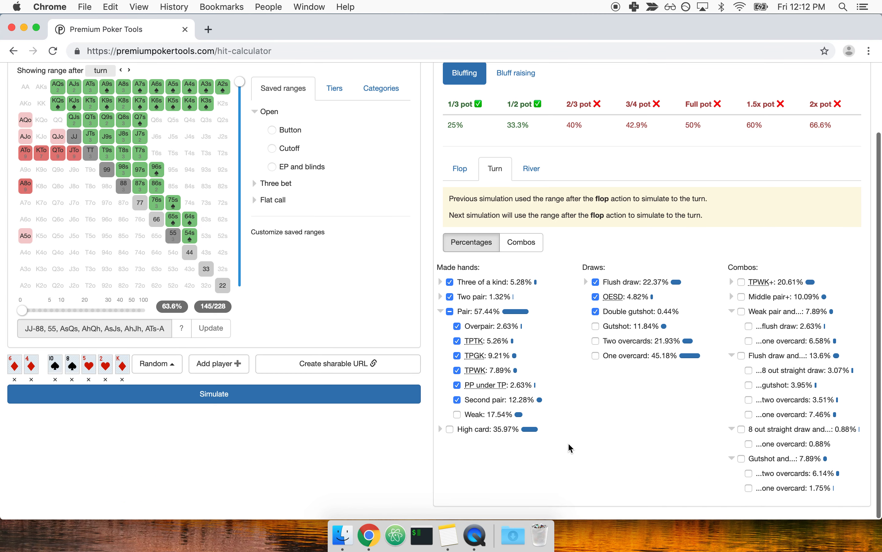
scroll(693, 312, up, 3)
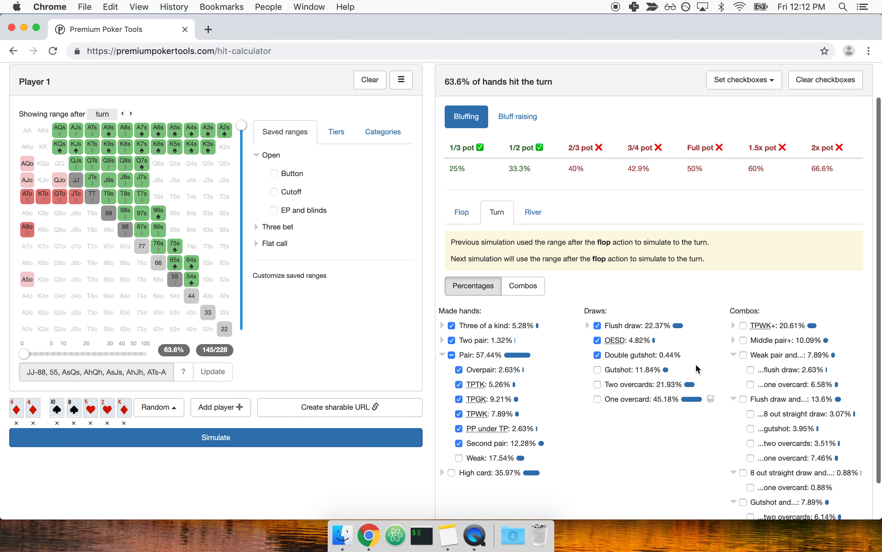
mouse_move(779, 400)
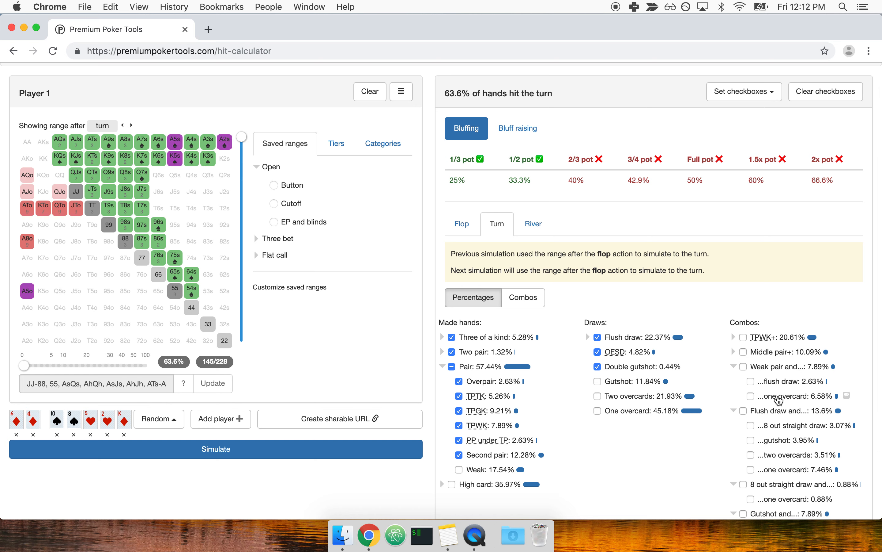
click(779, 397)
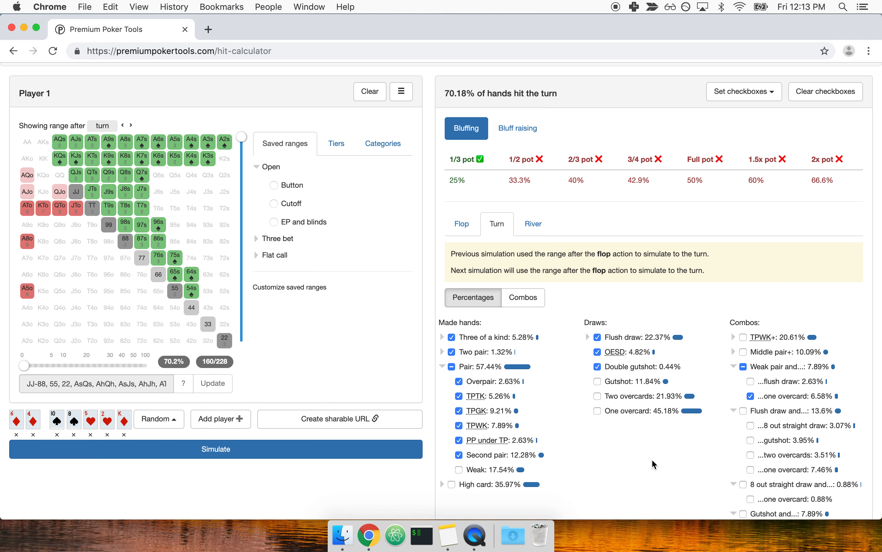
Step: Run the simulation for the river breakdown and show Player 1's range after the river
scroll(364, 369, up, 1)
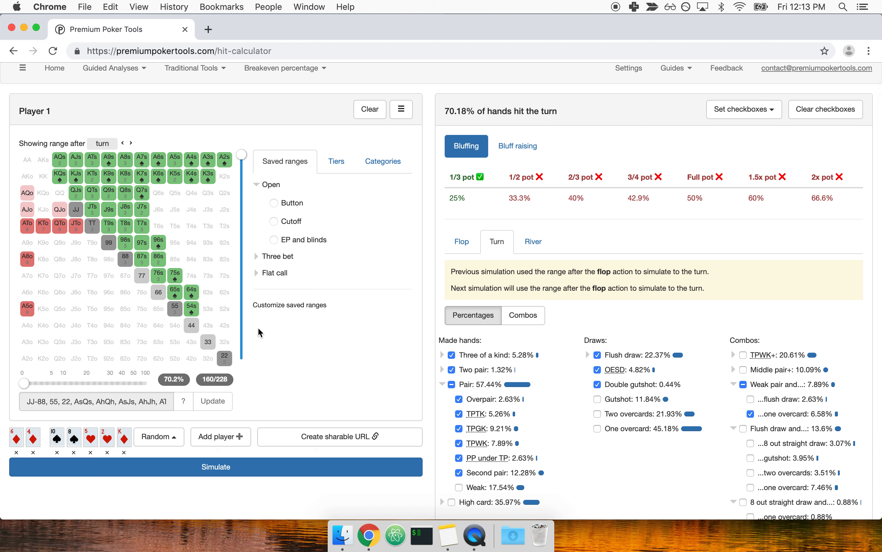
click(533, 241)
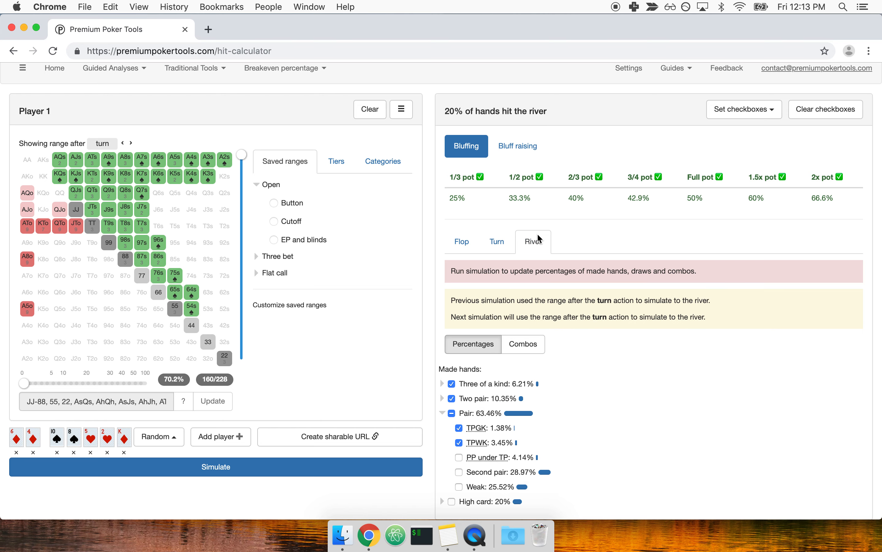
click(346, 462)
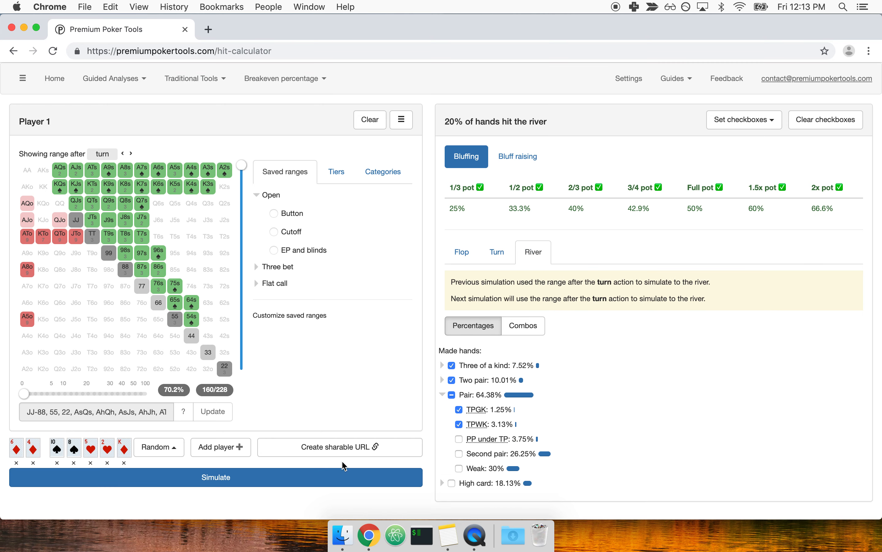
click(132, 153)
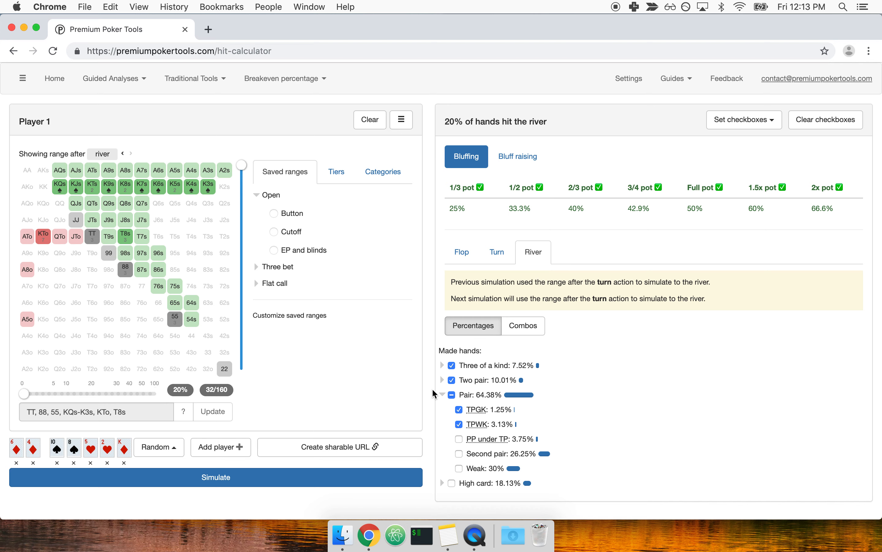
Step: Include pocket pairs under top pair and second pair among Player 1's river continuing hands, checking the overall hit percentage
mouse_move(505, 423)
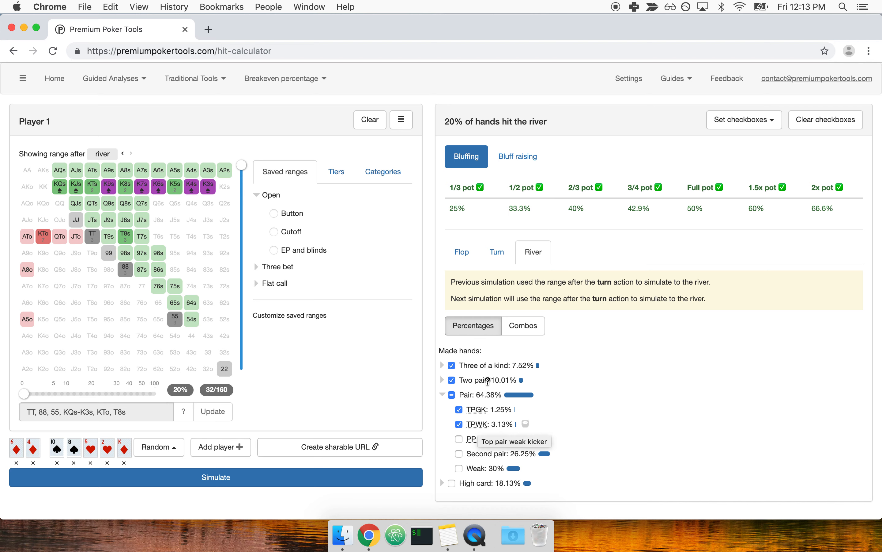
drag(446, 122, 452, 121)
click(452, 120)
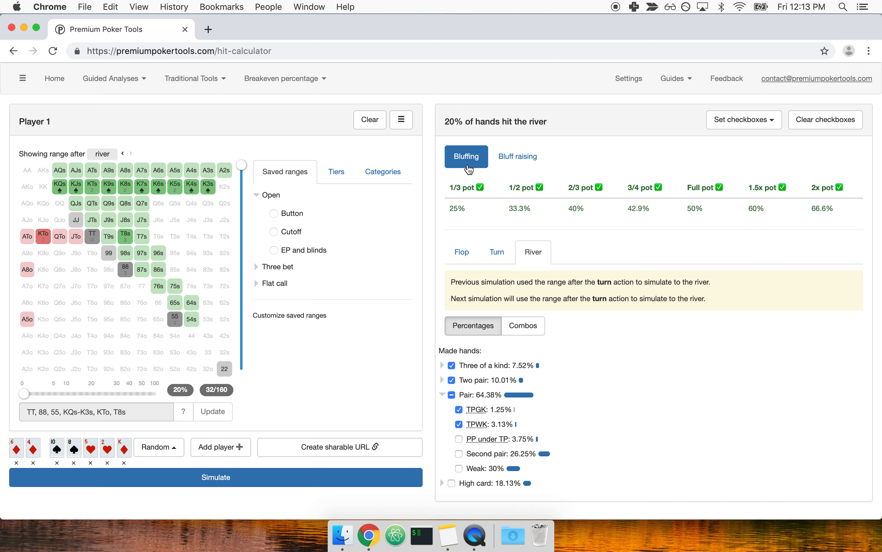
click(492, 437)
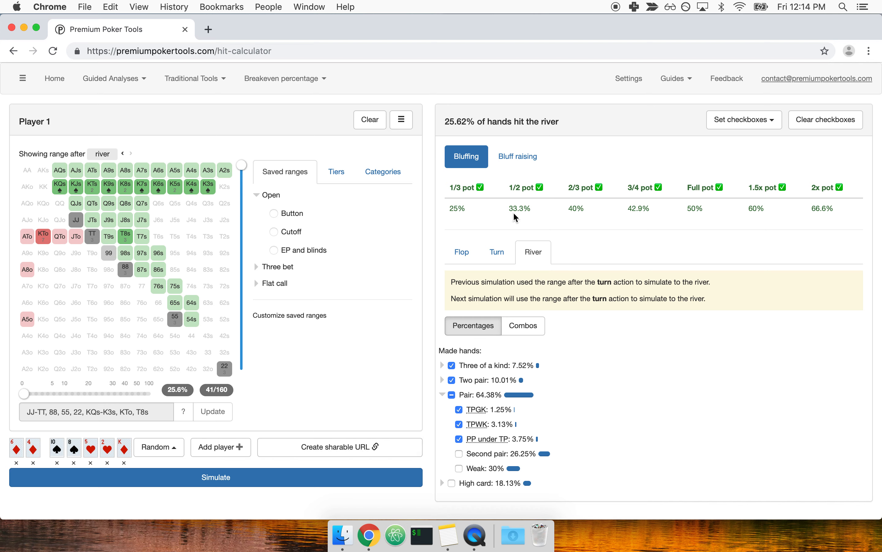
drag(446, 123, 473, 121)
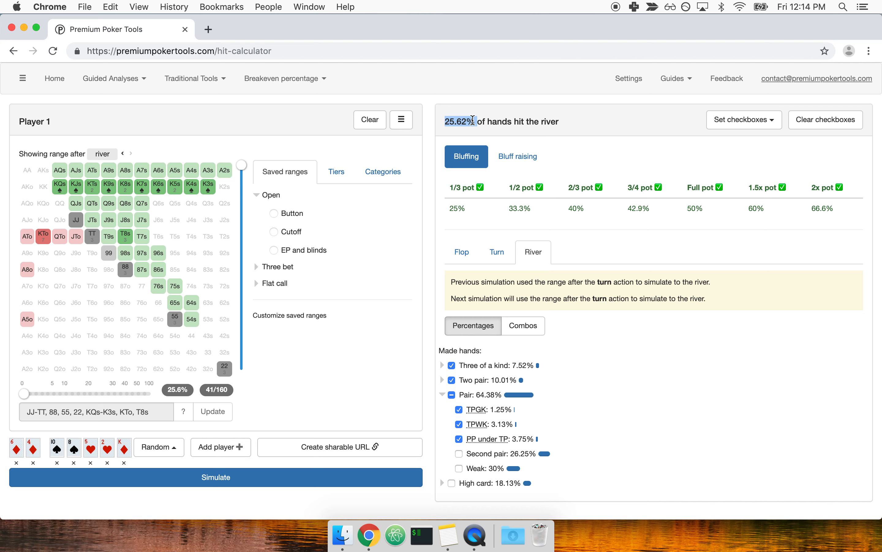
click(493, 452)
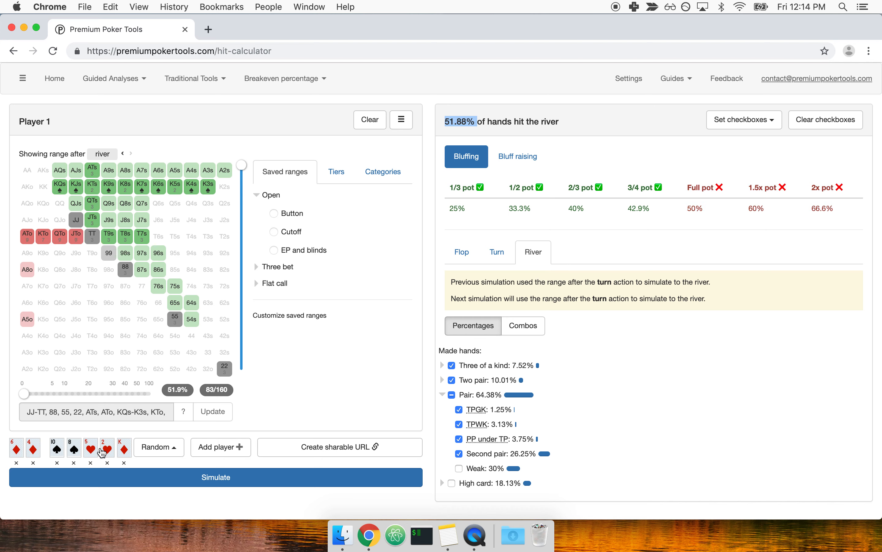
Step: Compare the river hit percentage with the bluffing thresholds for 1/2 pot, 2/3 pot, 3/4 pot and full pot bets
double_click(473, 121)
drag(445, 123, 474, 122)
click(482, 122)
drag(687, 193, 710, 207)
click(635, 188)
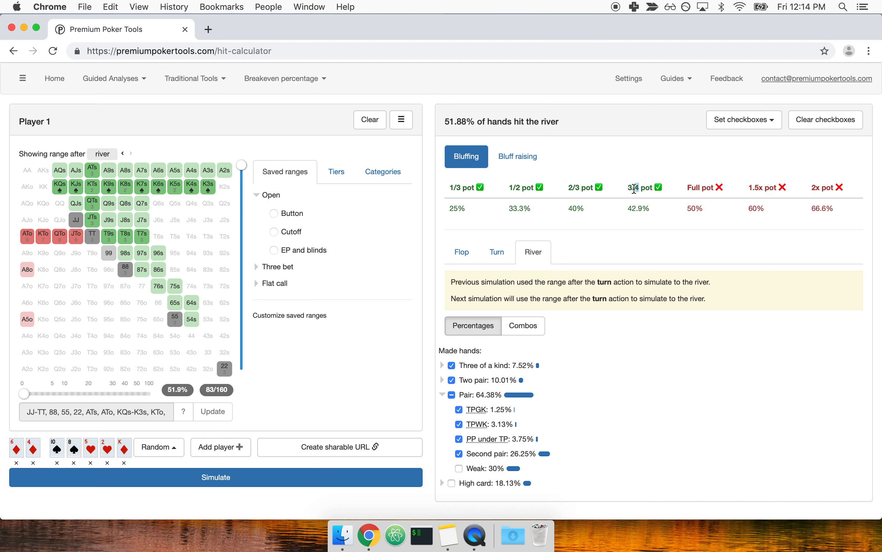
drag(577, 188, 613, 192)
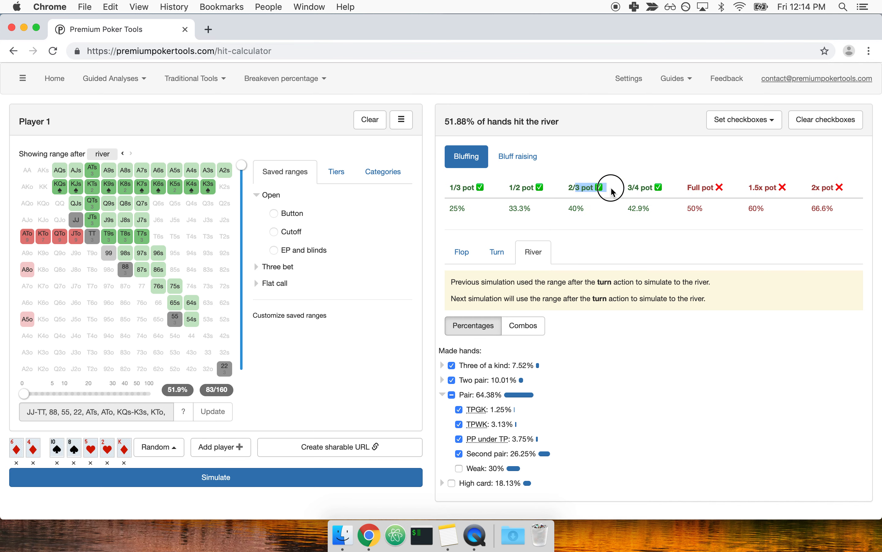
click(613, 193)
mouse_move(474, 459)
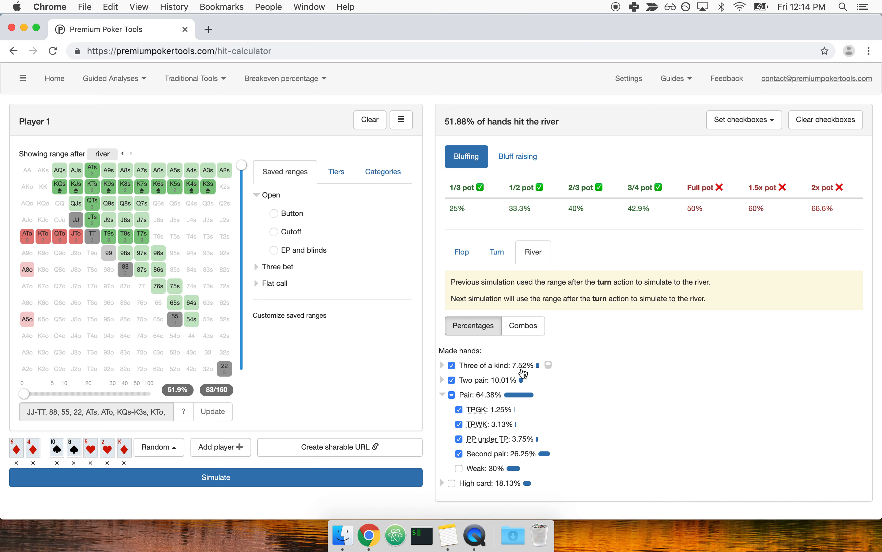
drag(575, 188, 587, 204)
click(587, 204)
drag(445, 121, 536, 134)
click(555, 122)
drag(460, 123, 534, 158)
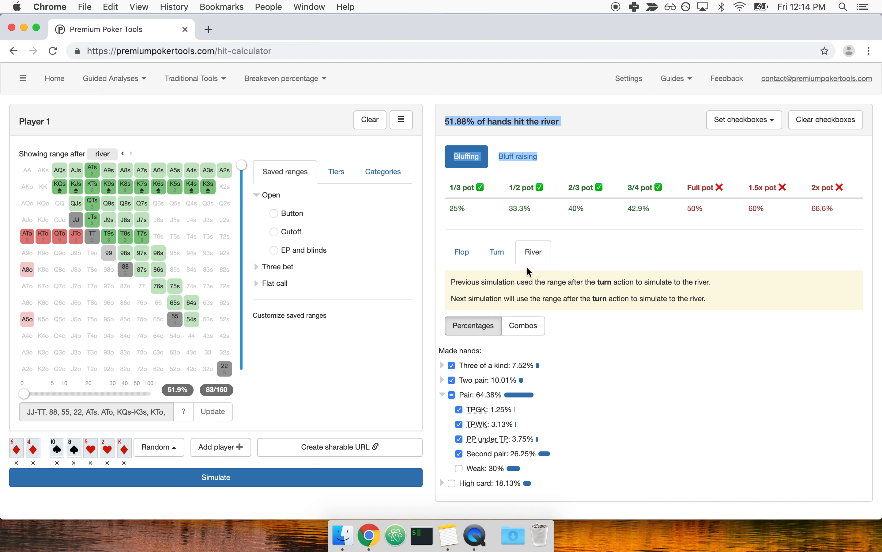
mouse_move(480, 473)
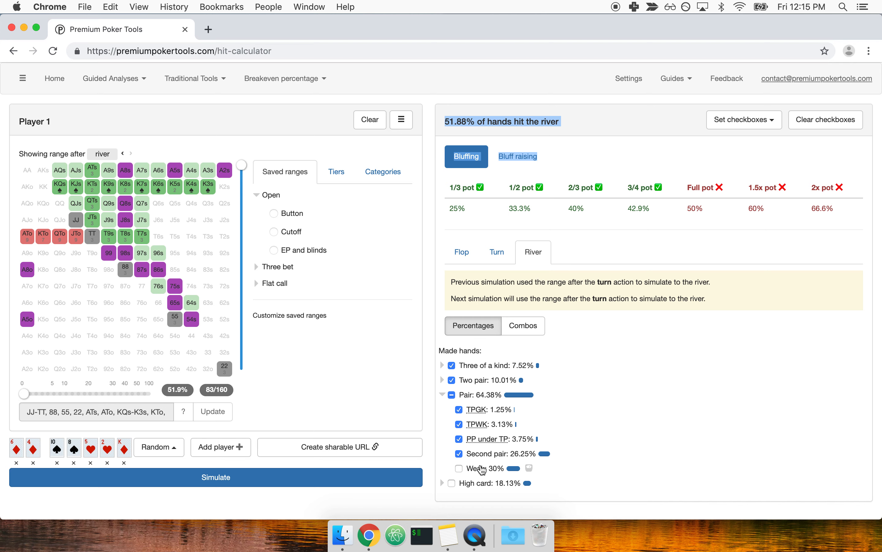
drag(509, 188, 593, 188)
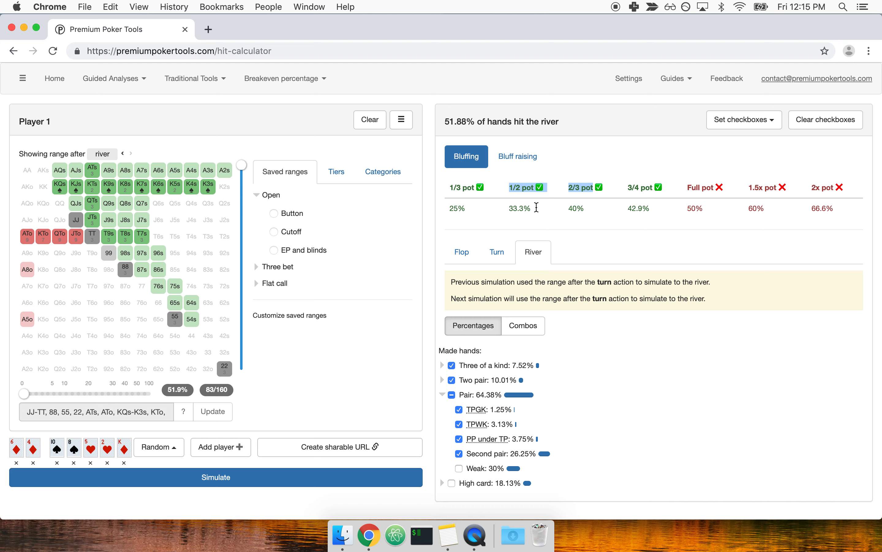
click(446, 122)
drag(445, 122, 518, 121)
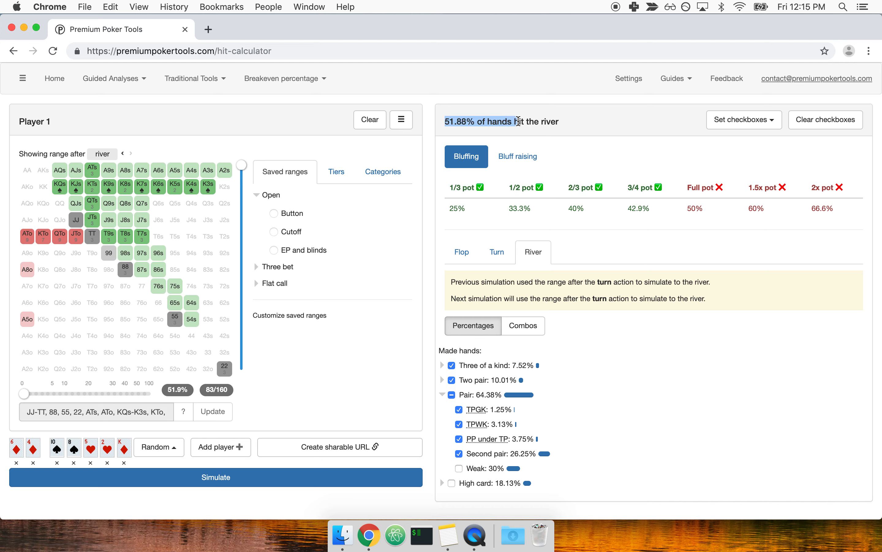
double_click(583, 206)
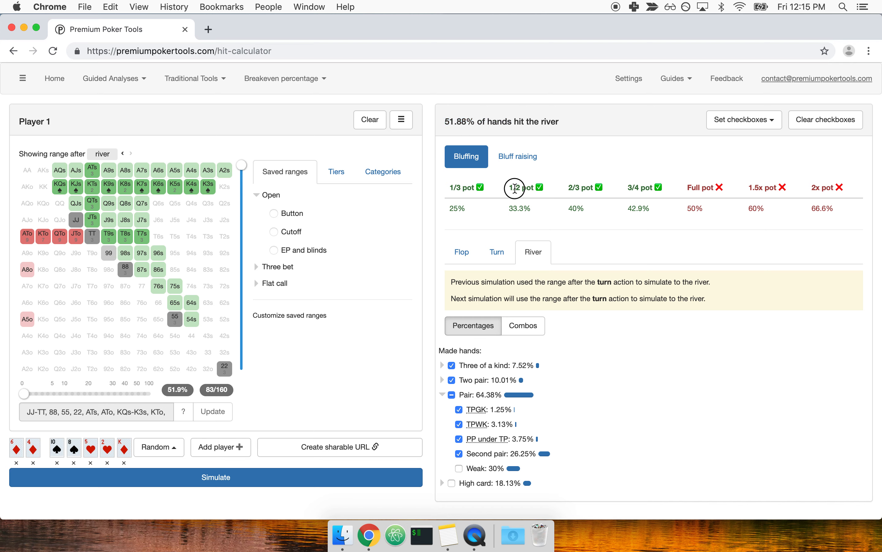
drag(518, 188, 573, 205)
click(574, 205)
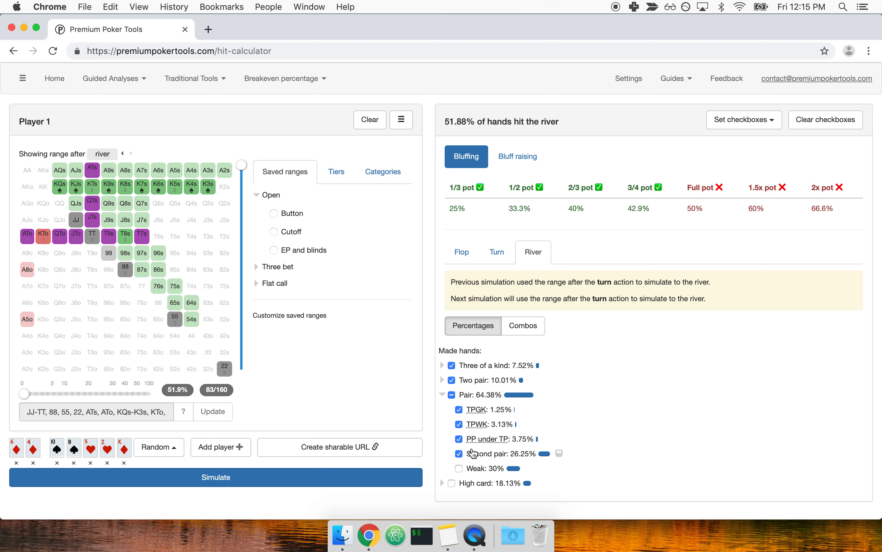
Step: Manually remove T7s and T9s from Player 1's range after the river
click(141, 237)
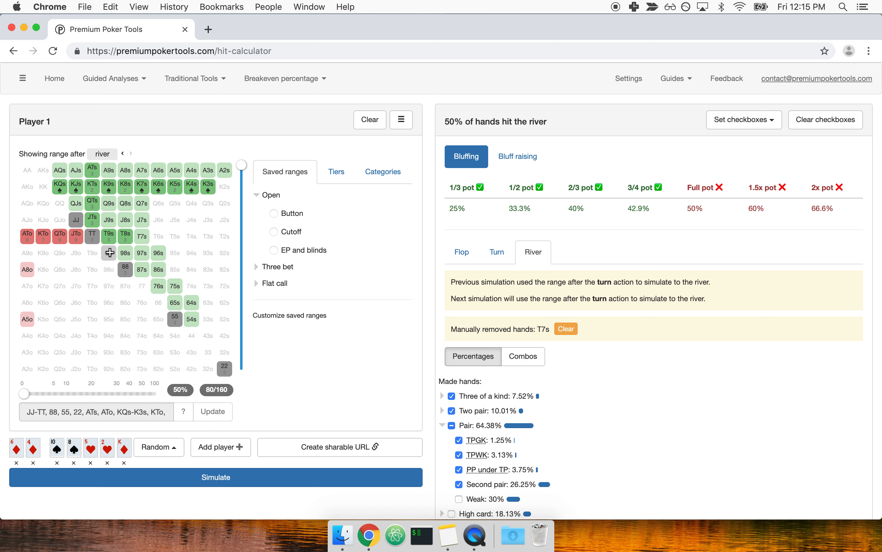
click(109, 241)
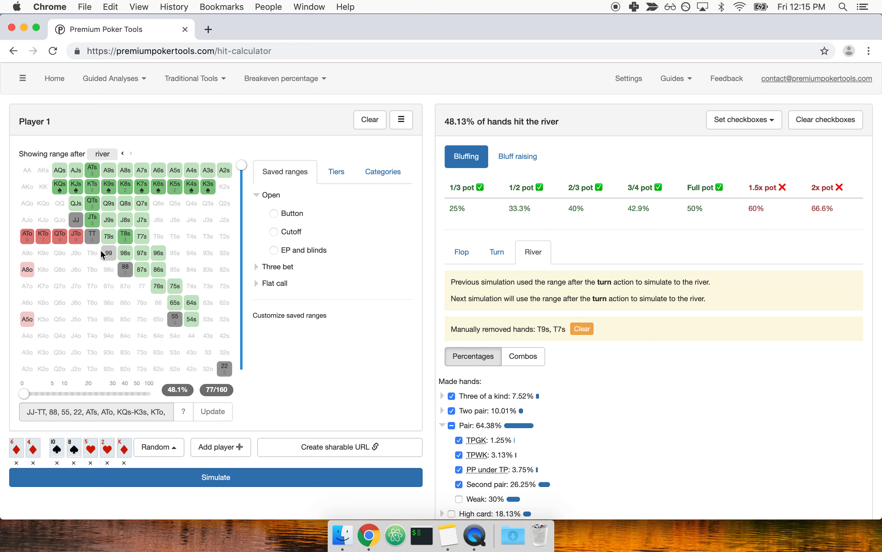
Step: Manually remove JTs and JTo from Player 1's range after the river and highlight the river hit percentage
click(92, 219)
click(75, 243)
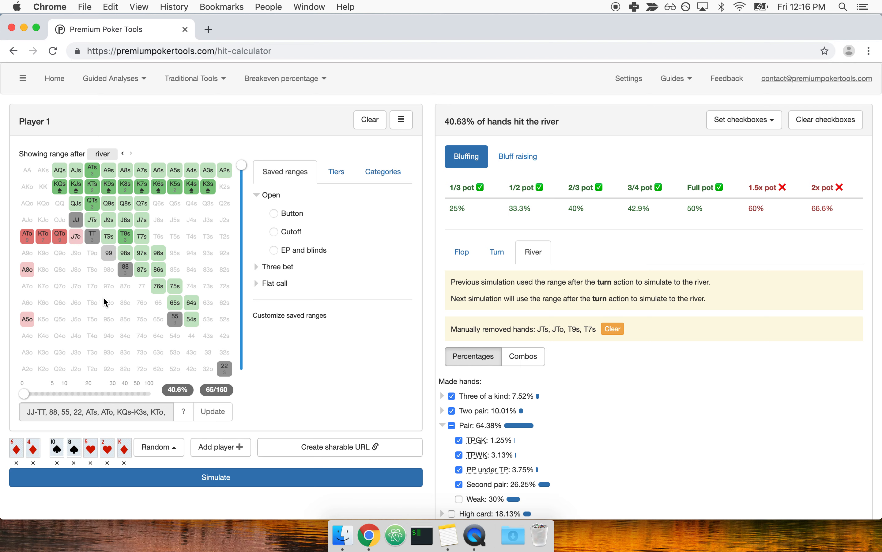
mouse_move(230, 393)
drag(449, 124, 562, 122)
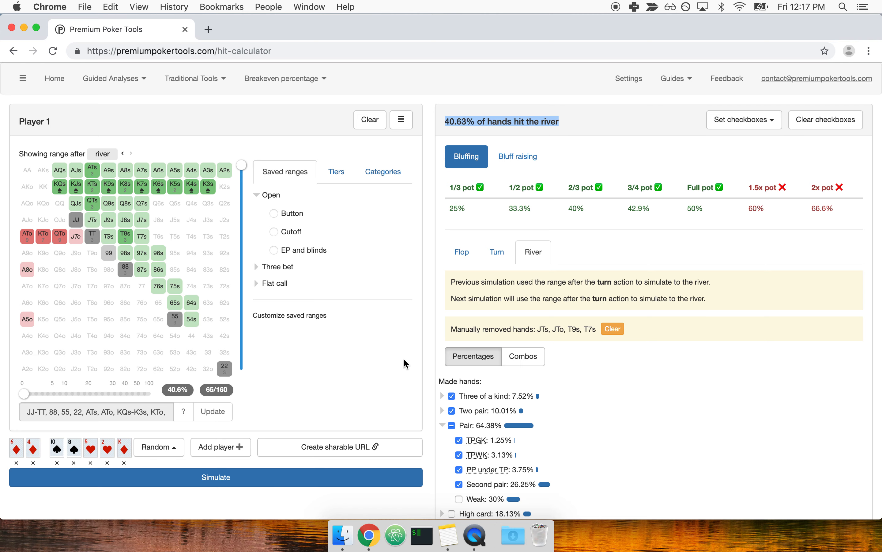
scroll(402, 361, down, 1)
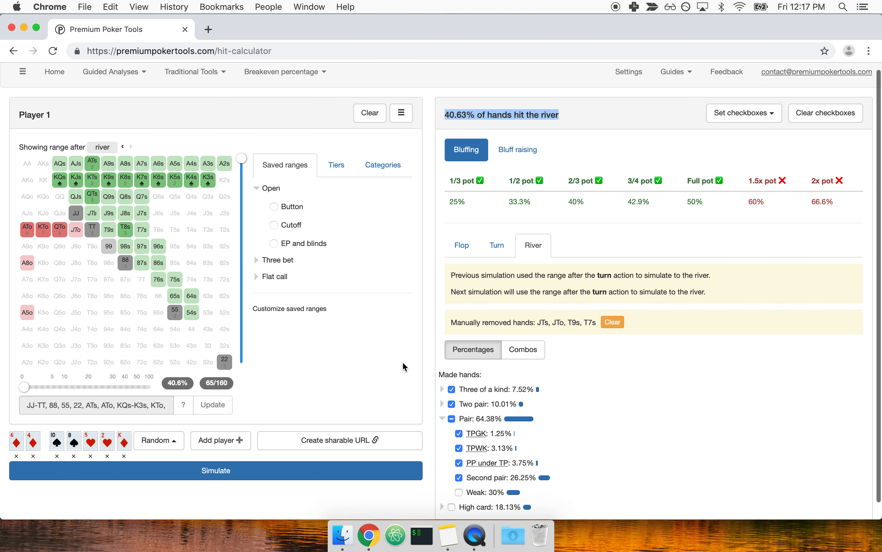
scroll(403, 365, up, 1)
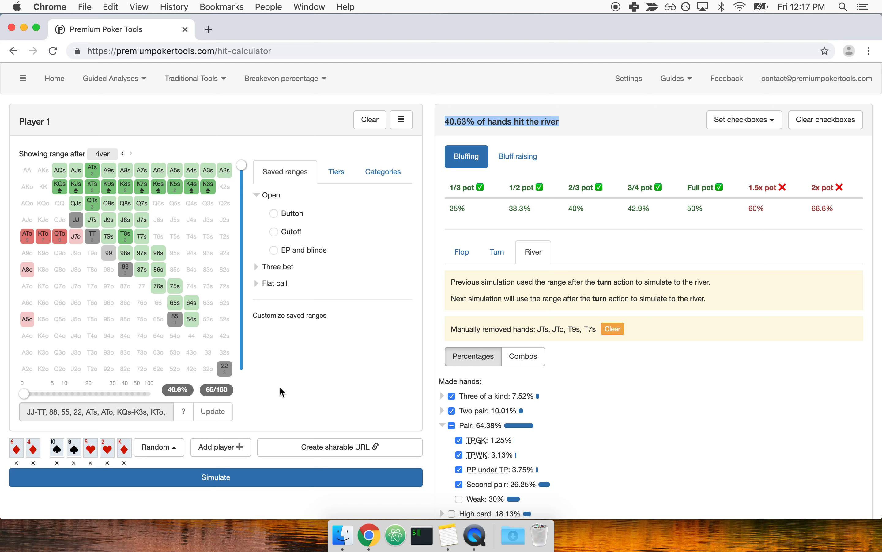
Step: Show the turn breakdown with Player 1's range after the turn and examine which made hands, draws and combos continue
click(497, 252)
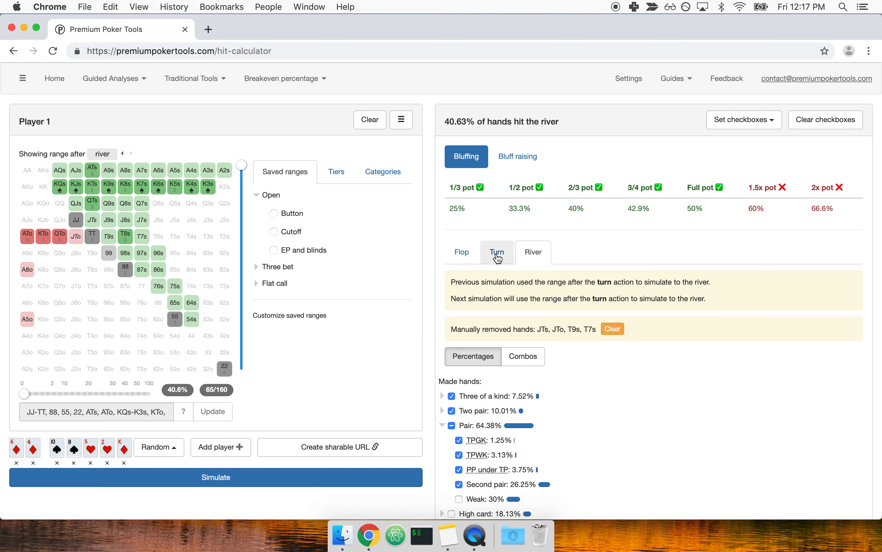
click(123, 153)
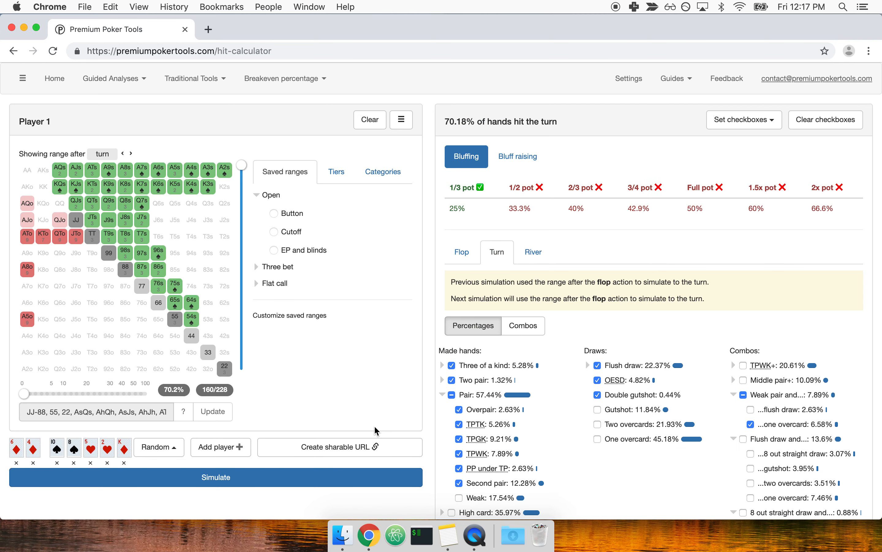
scroll(327, 426, down, 3)
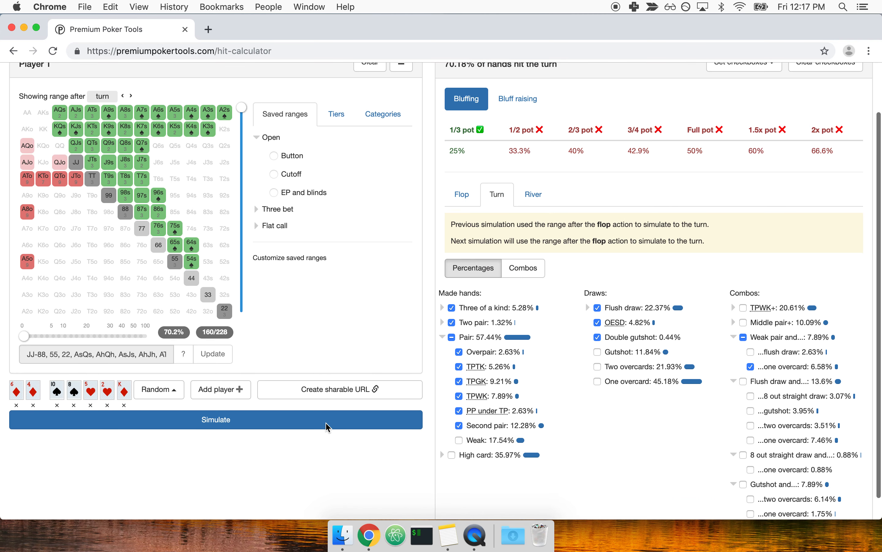
scroll(328, 427, up, 1)
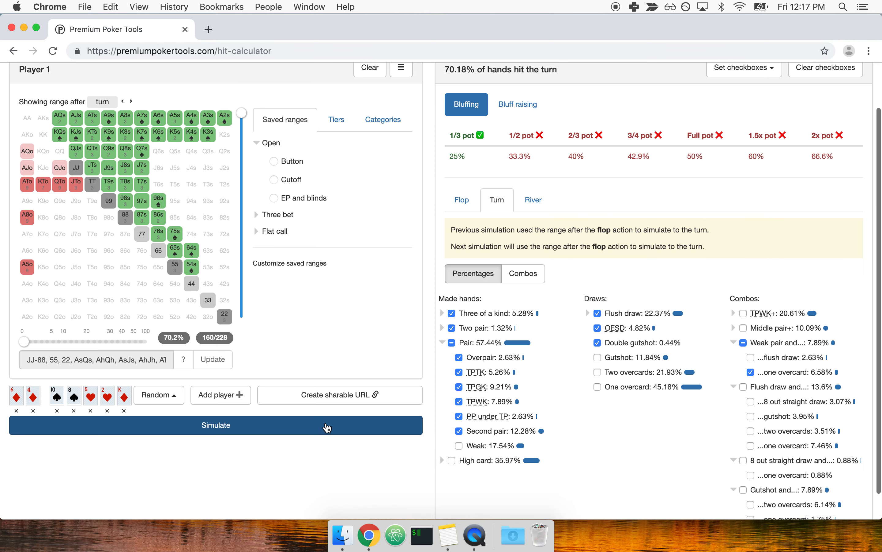
scroll(328, 427, up, 1)
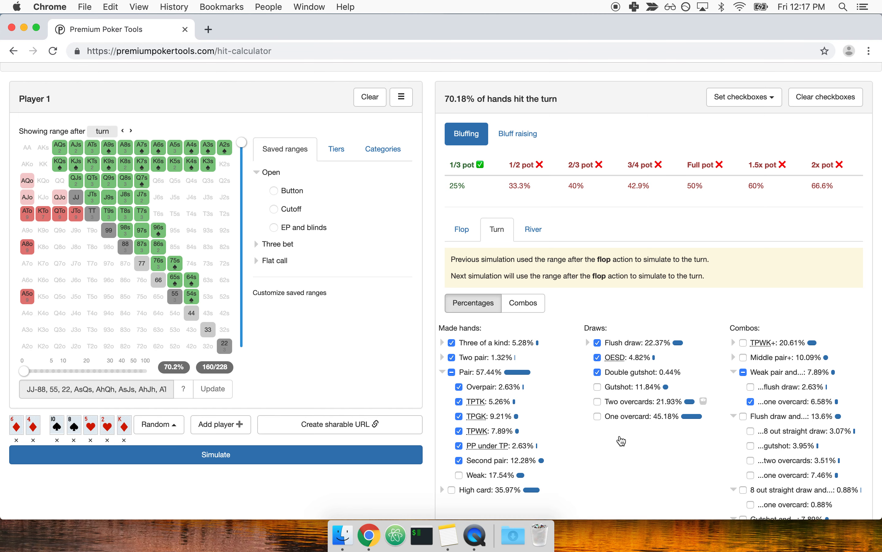
scroll(633, 450, down, 3)
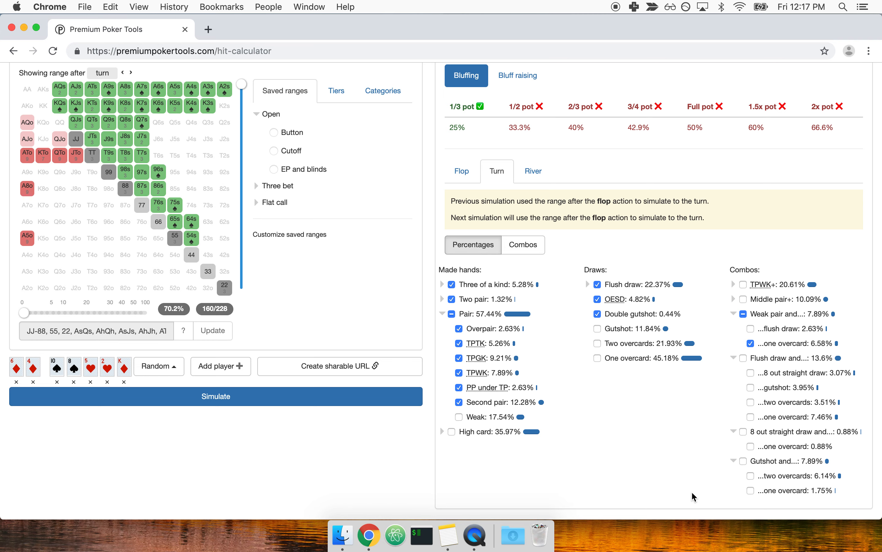
scroll(687, 475, up, 3)
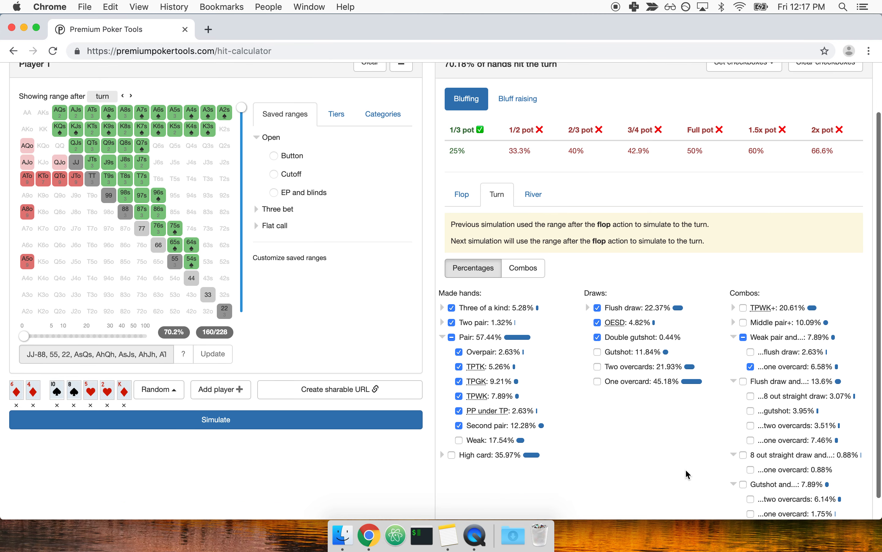
scroll(775, 493, down, 1)
Step: Include gutshots with two overcards and gutshots with one overcard among Player 1's turn continuing hands
click(751, 482)
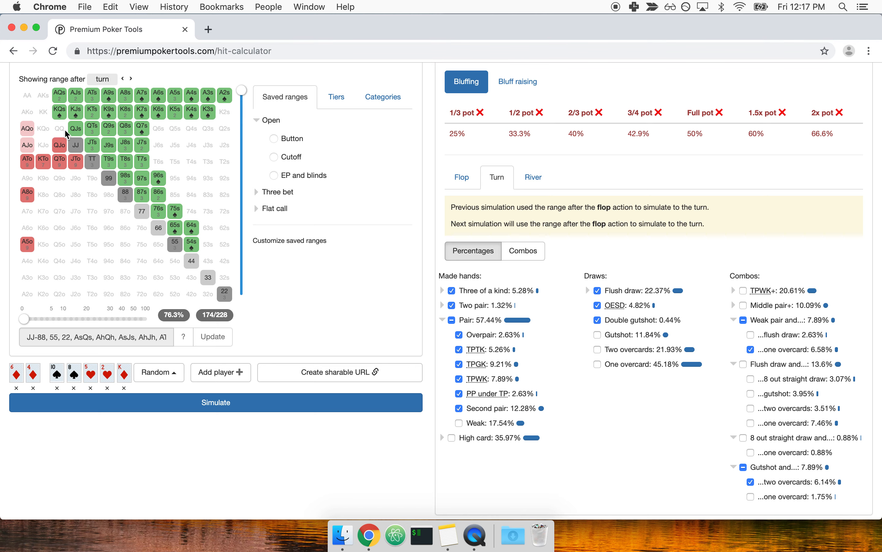
click(769, 482)
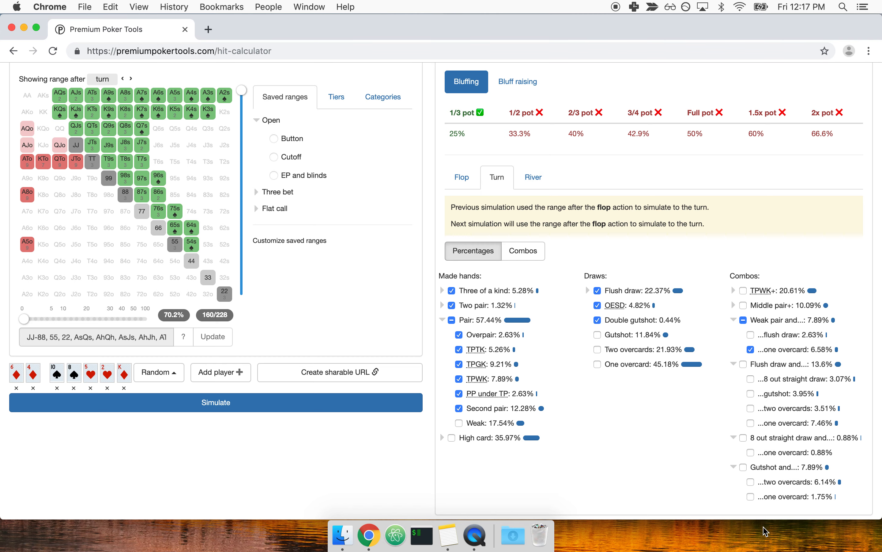
scroll(673, 454, up, 3)
scroll(673, 454, down, 3)
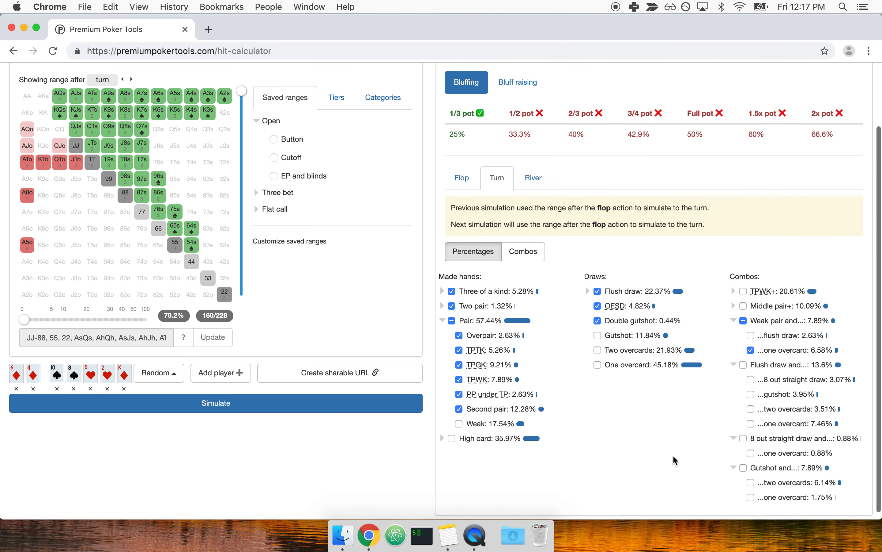
click(776, 484)
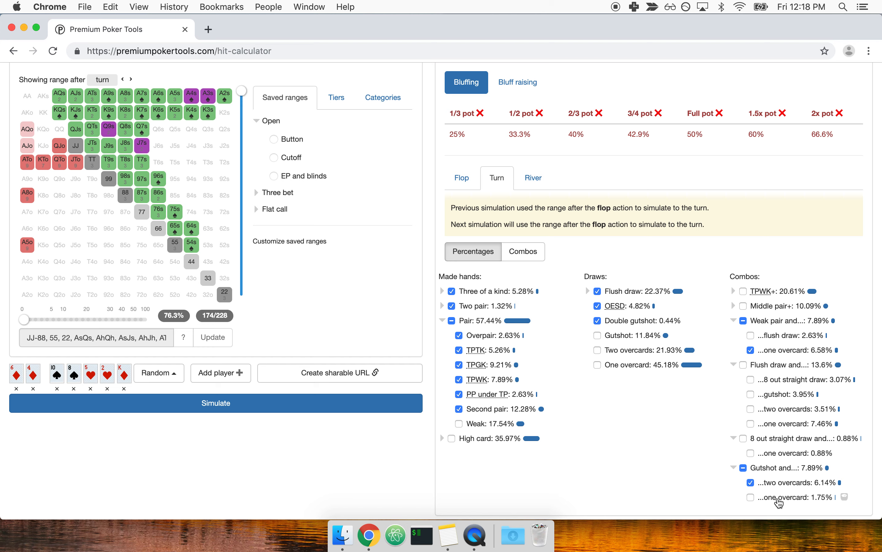
click(780, 500)
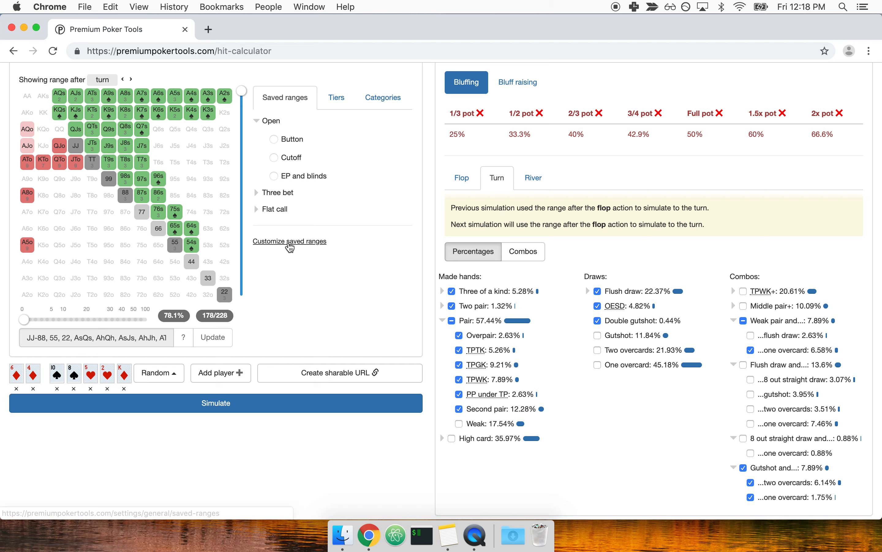
Step: Review the made hands, draws and combos that continue on the flop and return to the turn breakdown
click(466, 186)
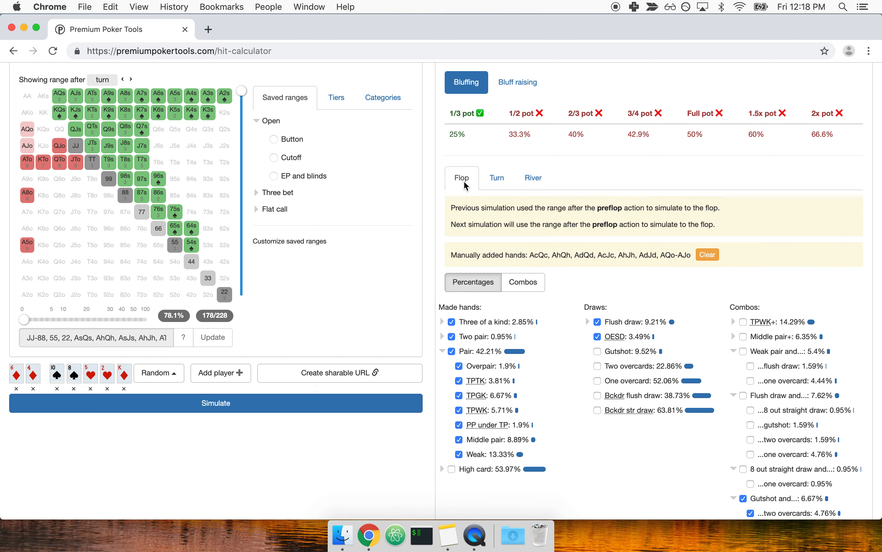
scroll(582, 292, down, 3)
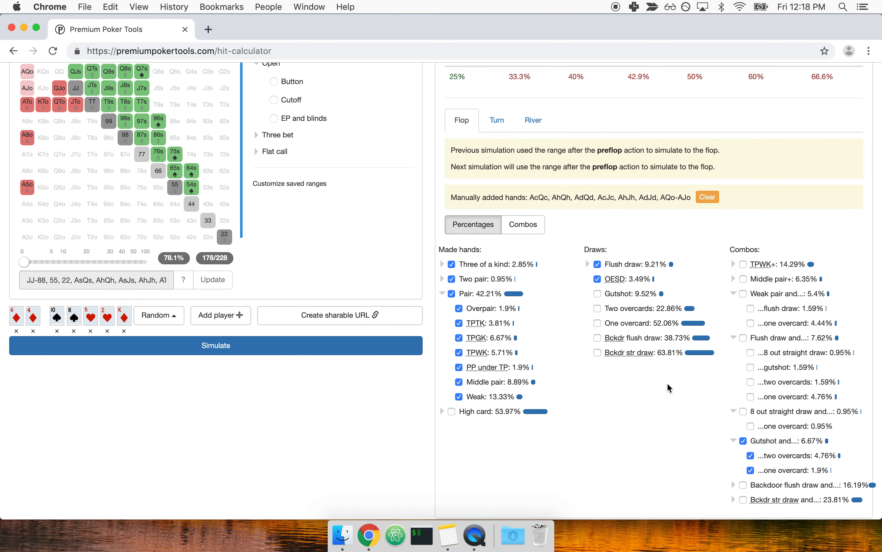
click(497, 120)
scroll(132, 155, up, 3)
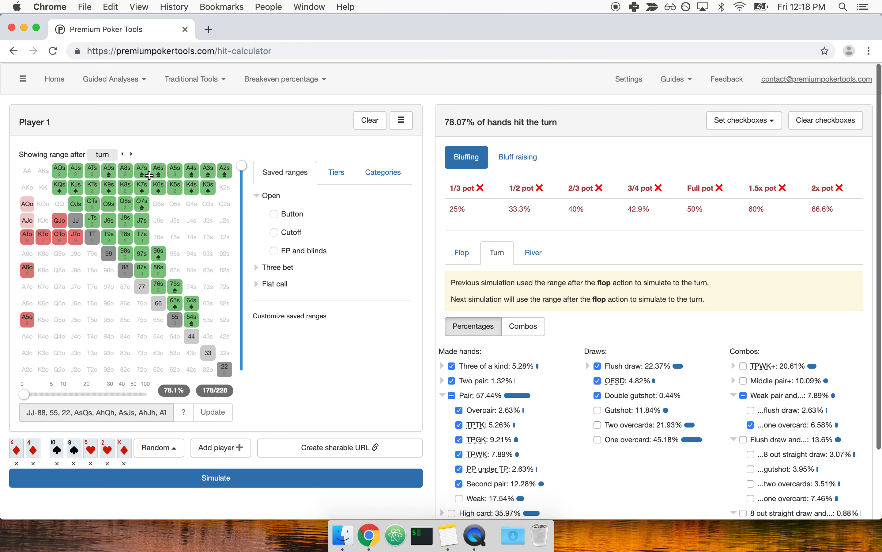
Step: Show Player 1's range after the river and rerun the simulation to update the river breakdown
click(132, 153)
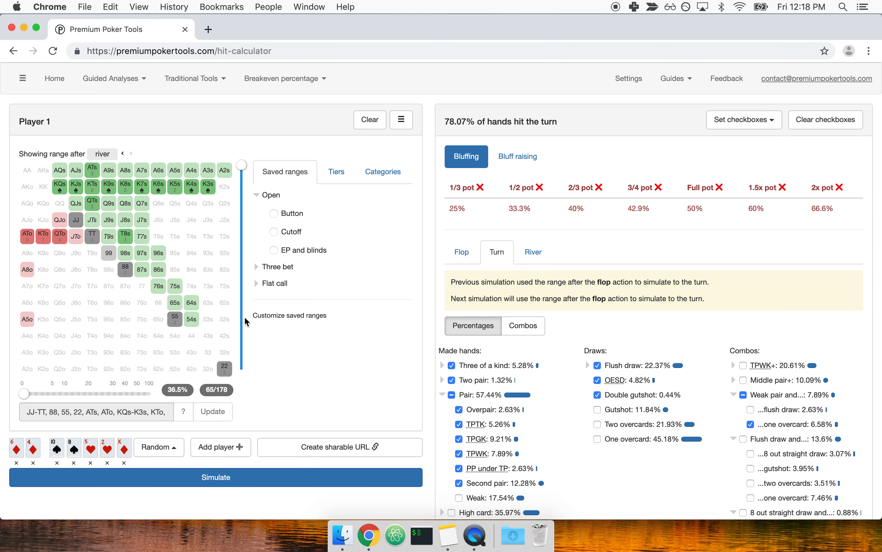
click(536, 251)
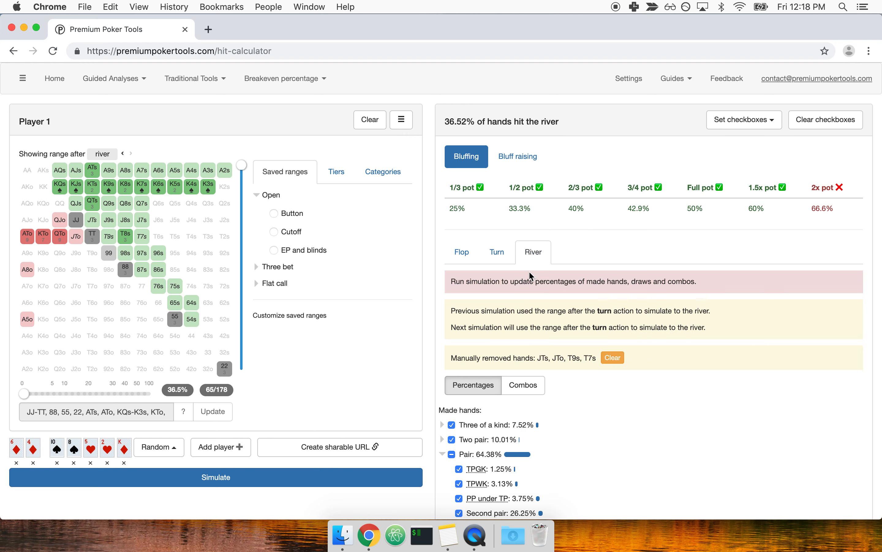
click(368, 473)
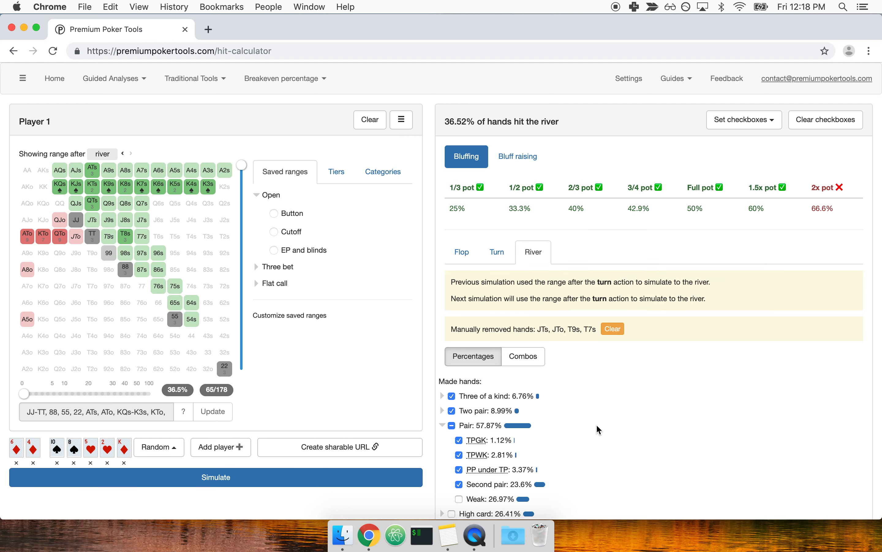
scroll(600, 431, down, 1)
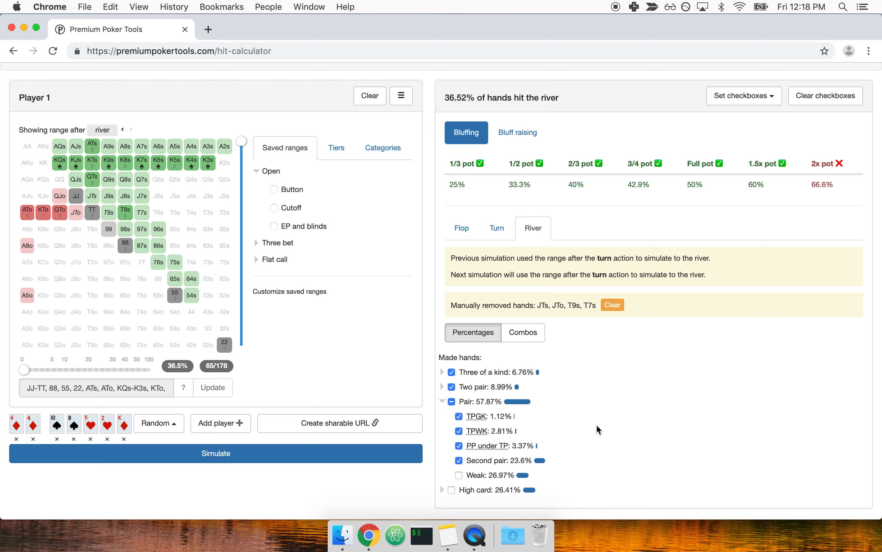
scroll(600, 430, up, 1)
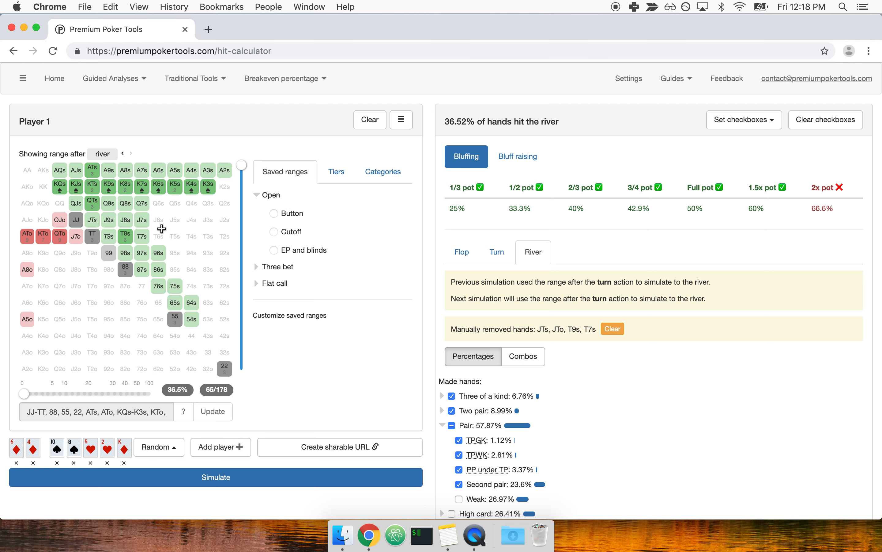
Step: Return to the turn breakdown and Player 1's range after the turn to compare its hit percentage with the bluffing thresholds
click(500, 251)
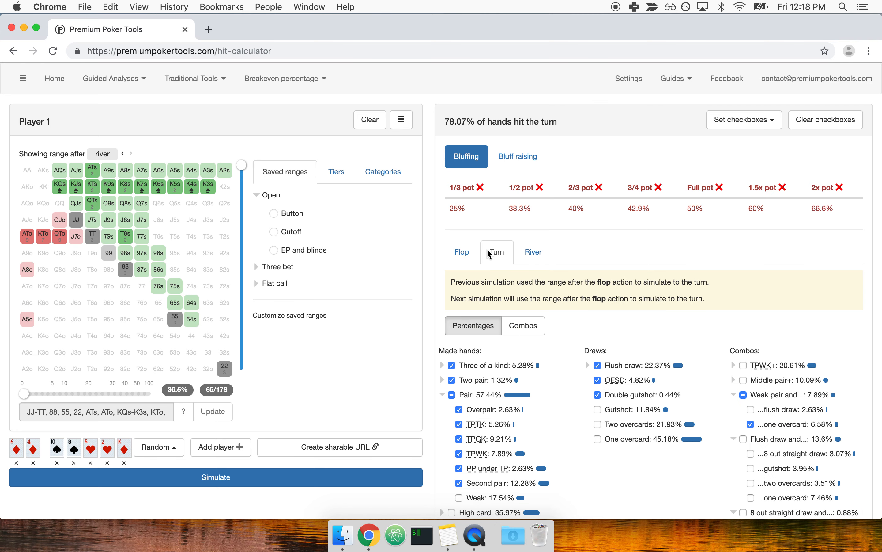
click(123, 153)
scroll(244, 280, down, 3)
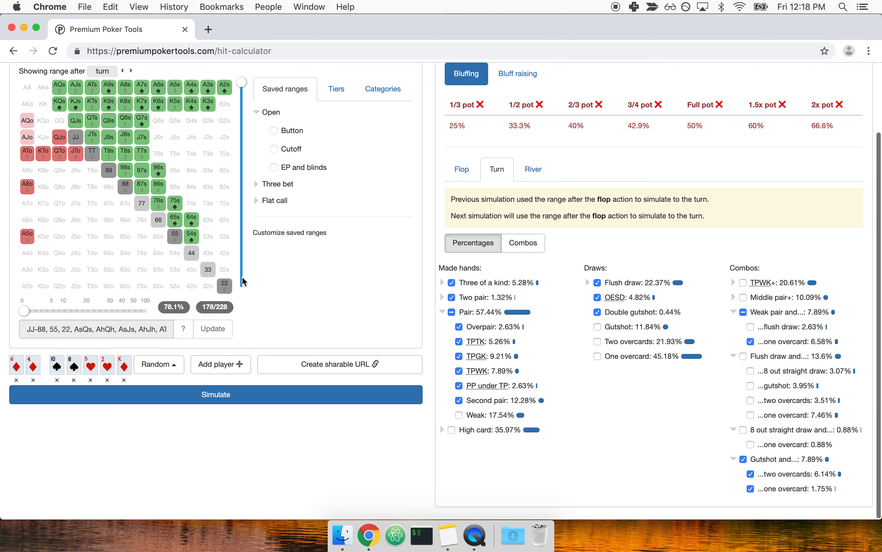
scroll(243, 278, up, 1)
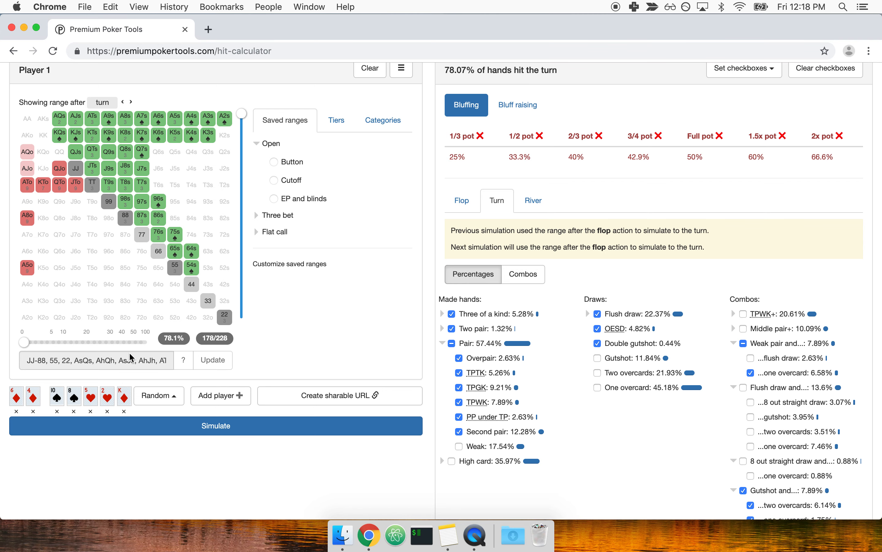
scroll(132, 357, up, 3)
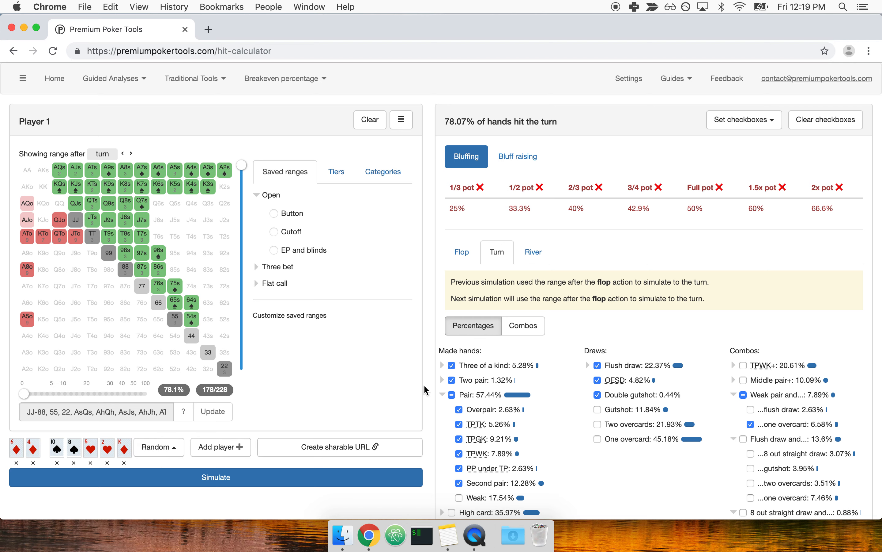
Step: Examine the flush draws, open-ended straight draws and gutshot combos within Player 1's turn continuing range
click(622, 367)
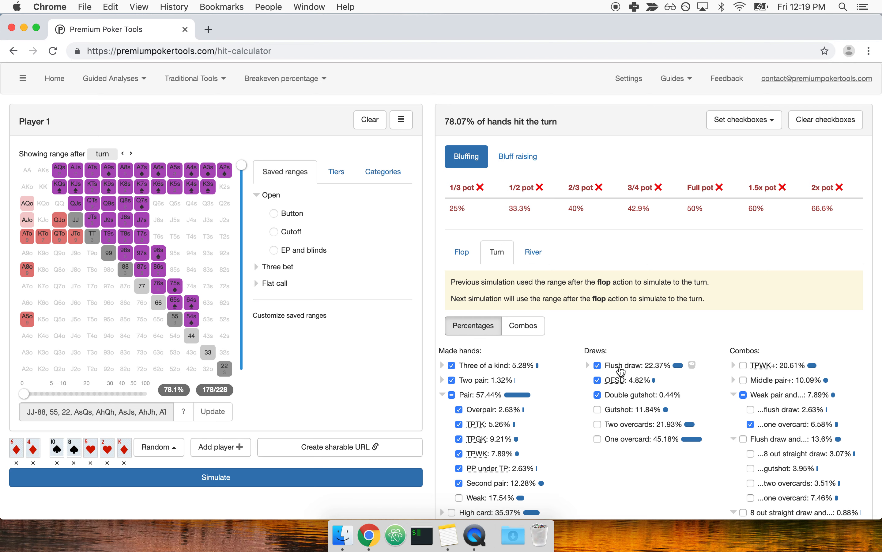
mouse_move(614, 381)
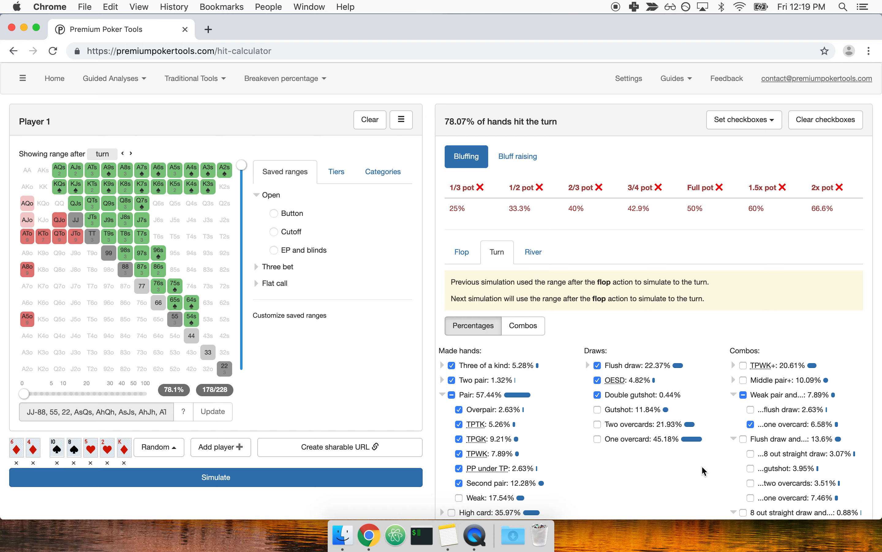
scroll(701, 460, down, 3)
mouse_move(771, 464)
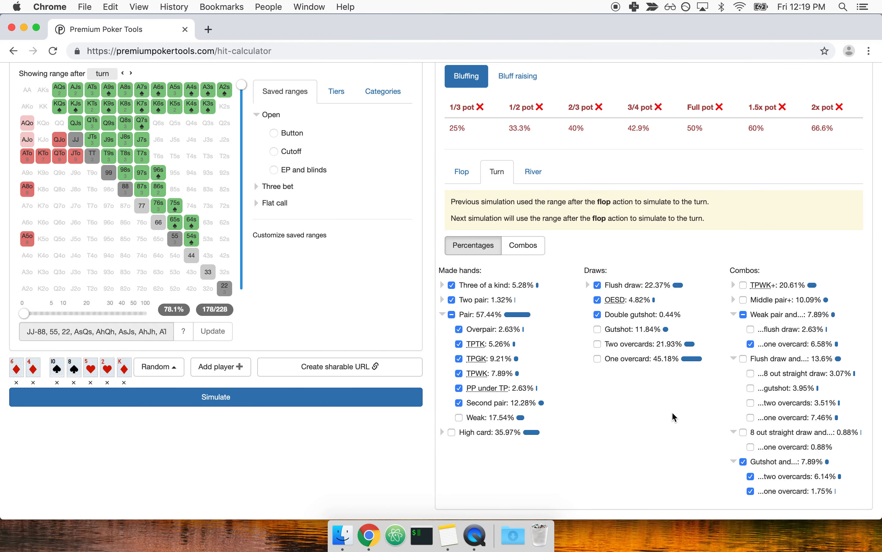
scroll(674, 416, up, 2)
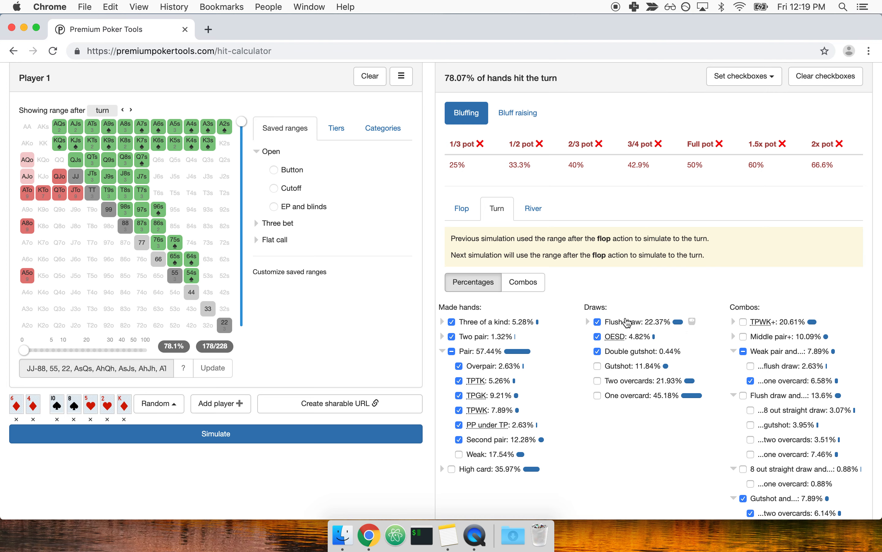
scroll(675, 410, down, 2)
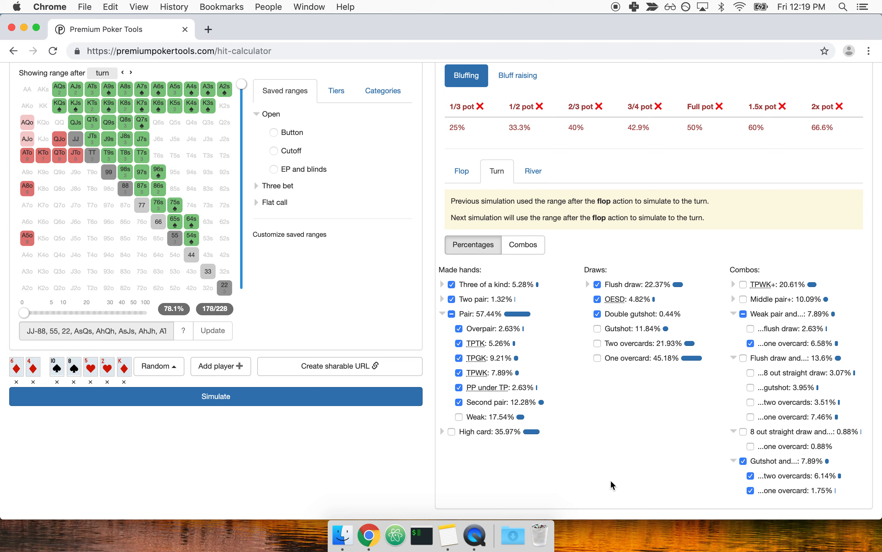
scroll(611, 481, up, 2)
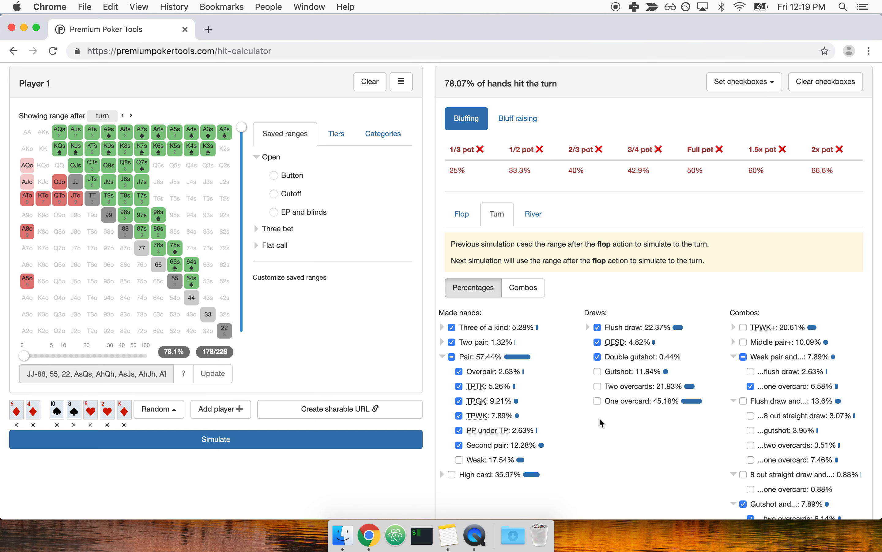
scroll(605, 443, down, 2)
scroll(606, 443, up, 3)
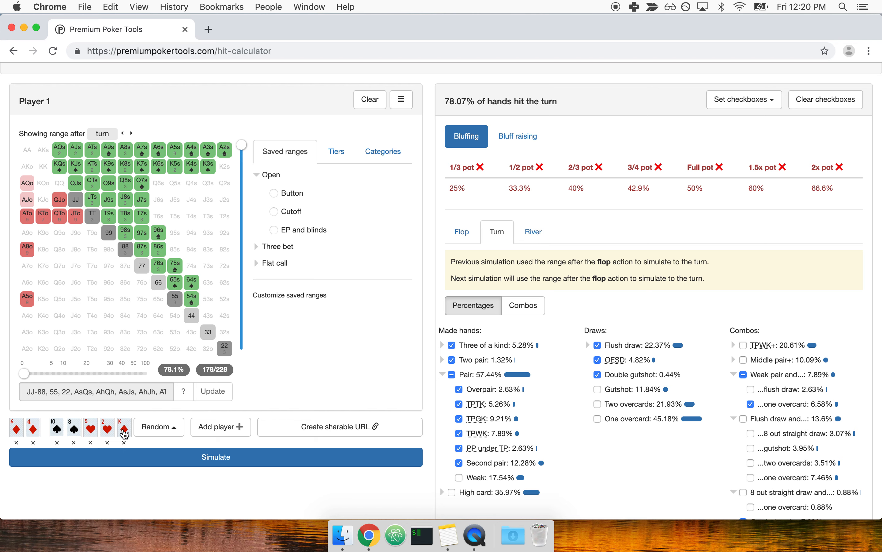
Step: Simulate to the river to compare Player 1's range after the river with the bluffing thresholds, and return to the turn range and breakdown
click(96, 467)
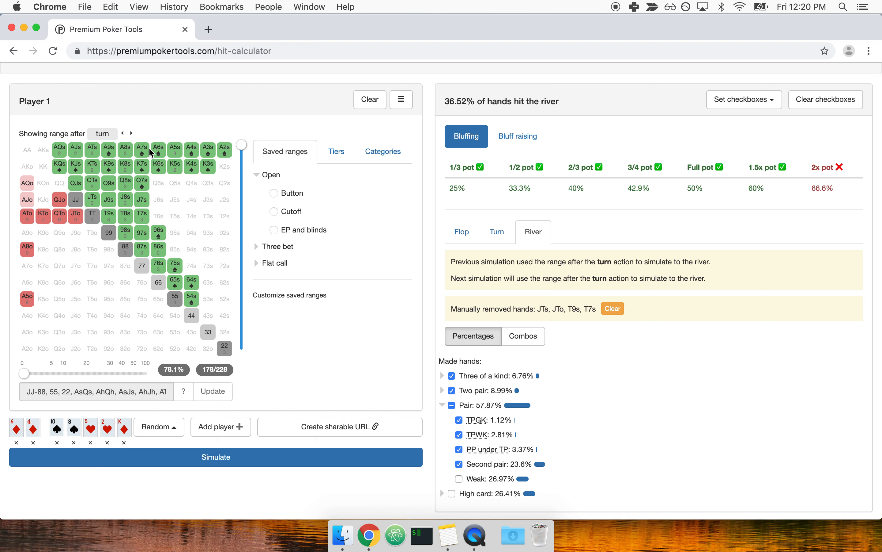
click(131, 134)
mouse_move(475, 420)
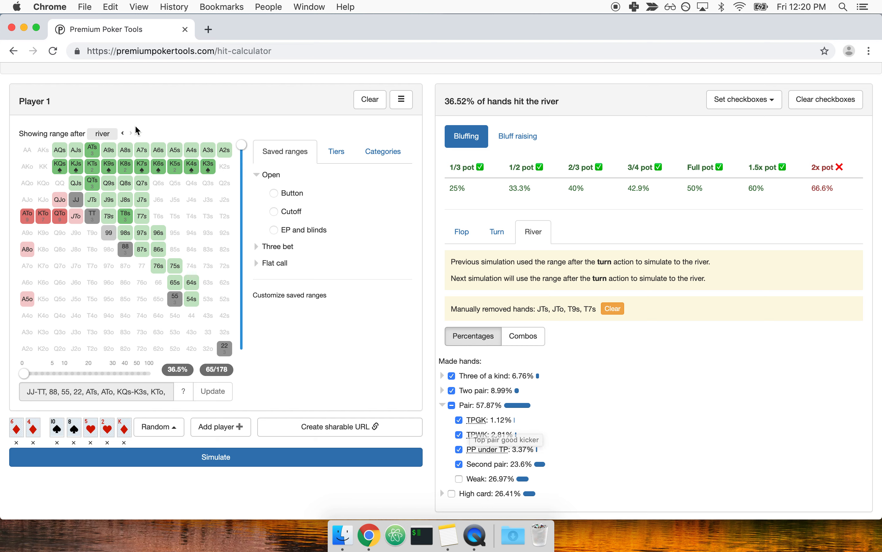
click(123, 133)
click(497, 232)
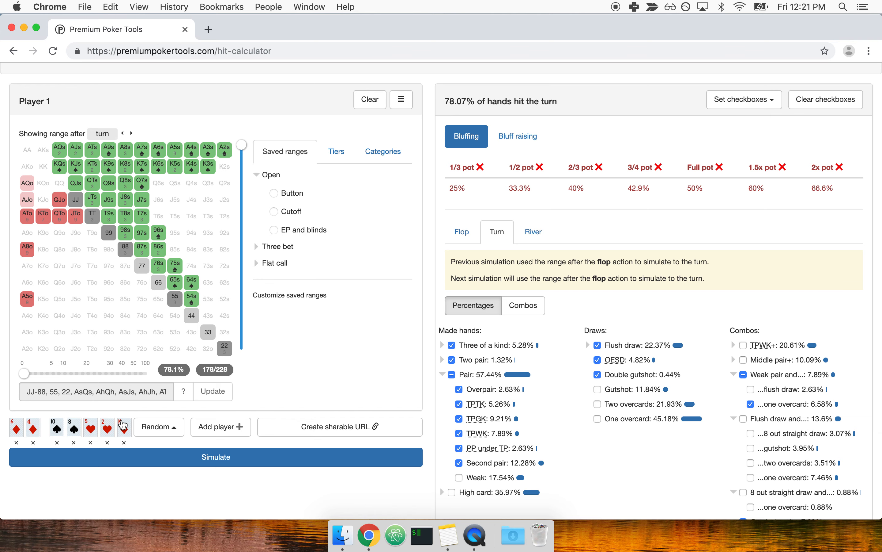
Step: Open the "Should you bluff?" guided analysis in a separate browser tab and switch to it
scroll(123, 425, up, 2)
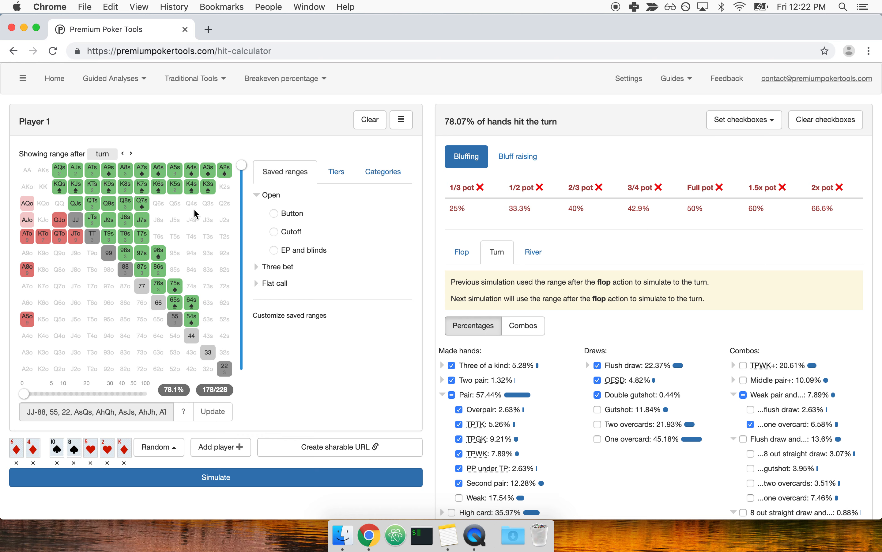
click(114, 78)
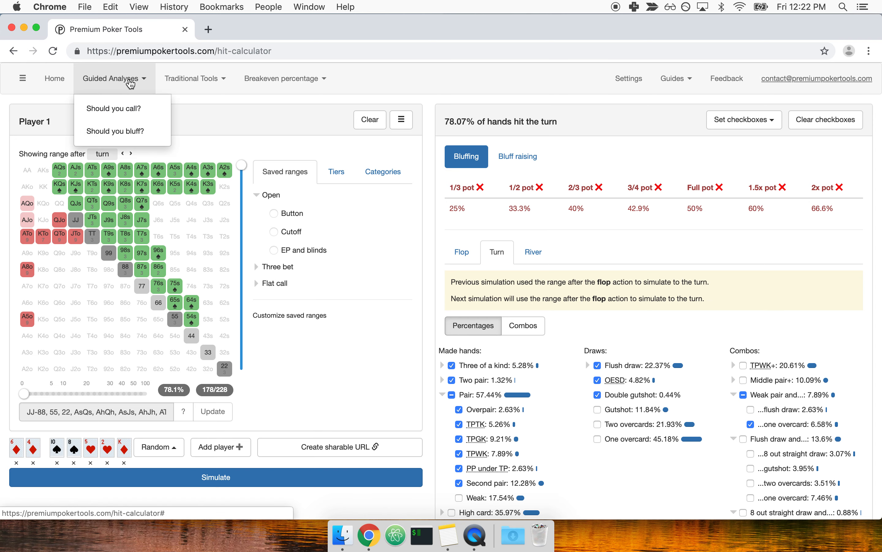
right_click(143, 132)
click(144, 138)
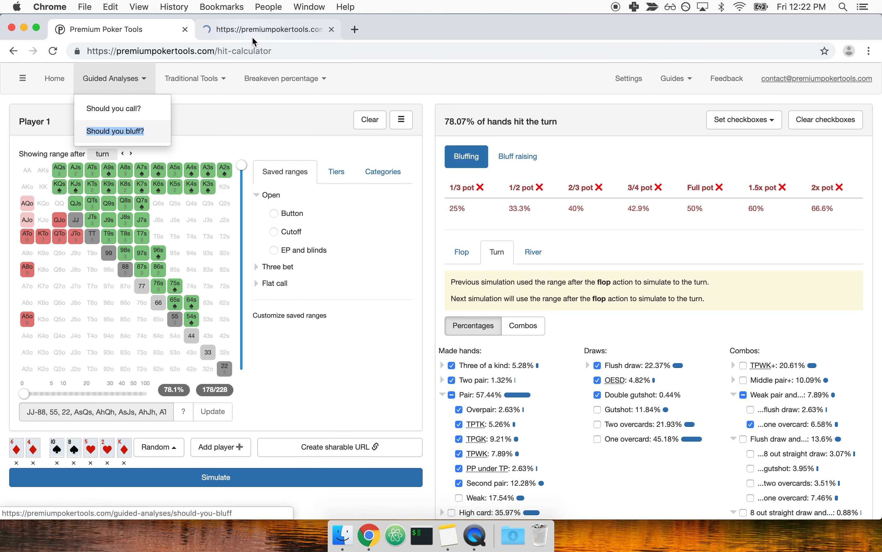
click(254, 29)
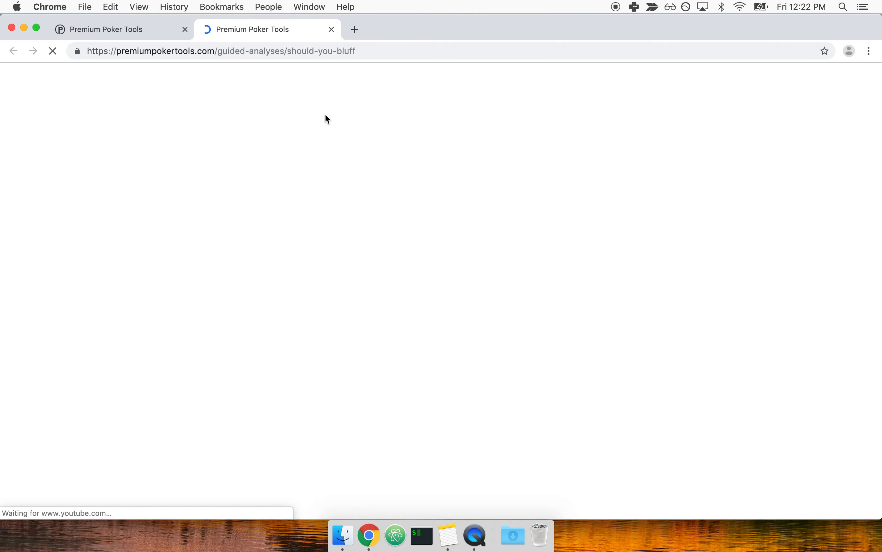
Step: Look through the guided analysis's overview video and setup steps, and close its tab to return to the hit calculator
scroll(275, 447, down, 15)
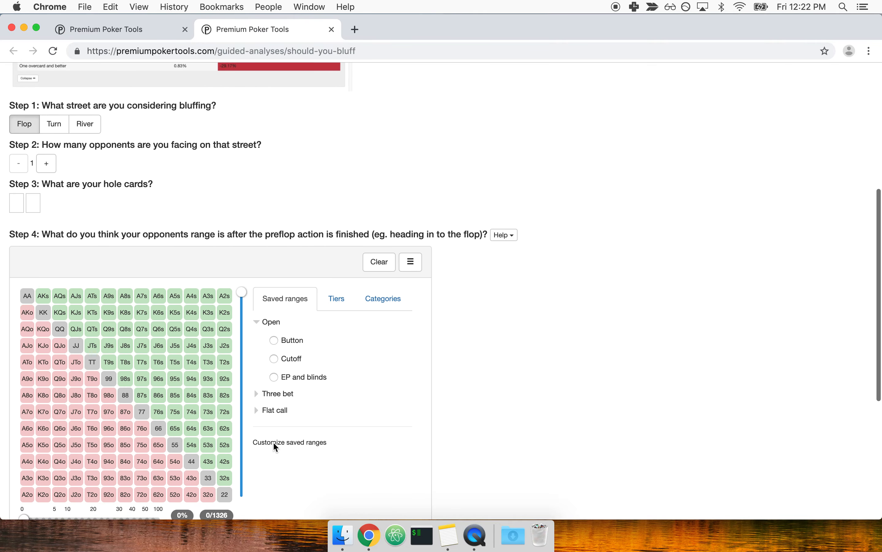
scroll(276, 447, up, 10)
scroll(273, 441, up, 5)
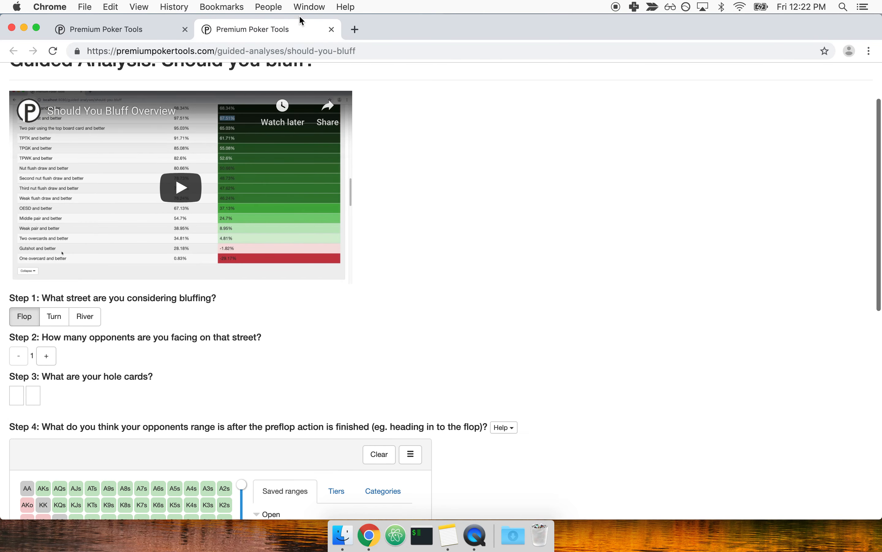
click(332, 29)
click(361, 348)
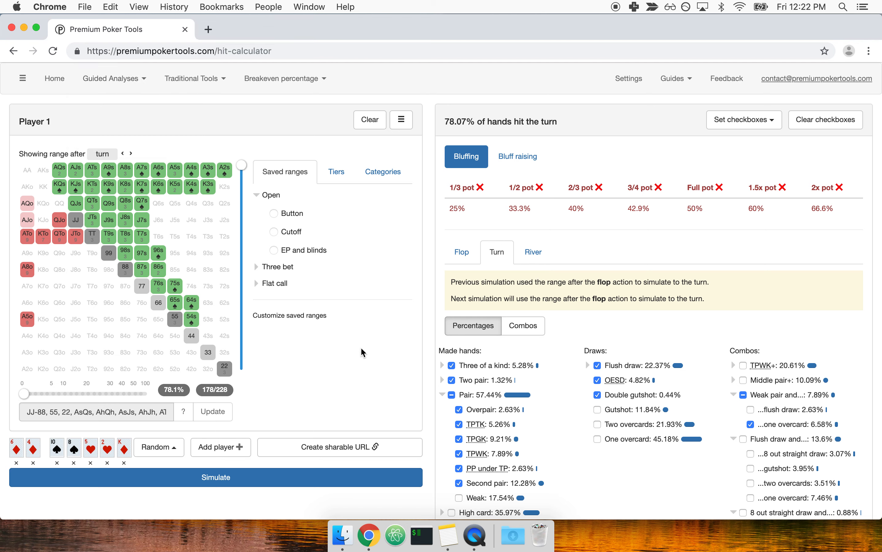